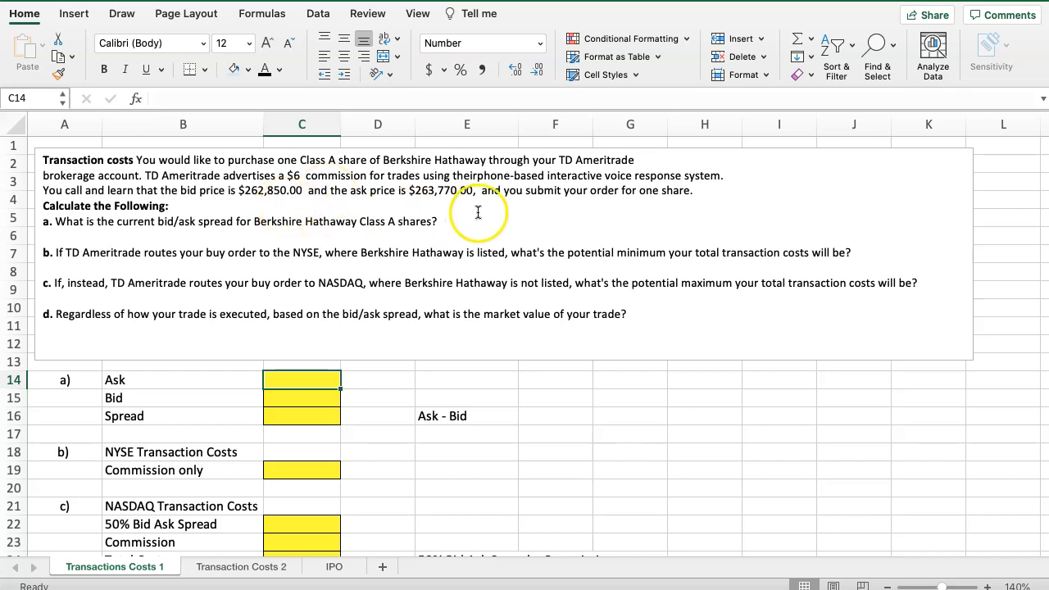
# Enter the ask price 263770 in C14 and the bid price 262850 in C15
pyautogui.moveTo(621, 190); pyautogui.dragTo(704, 197)
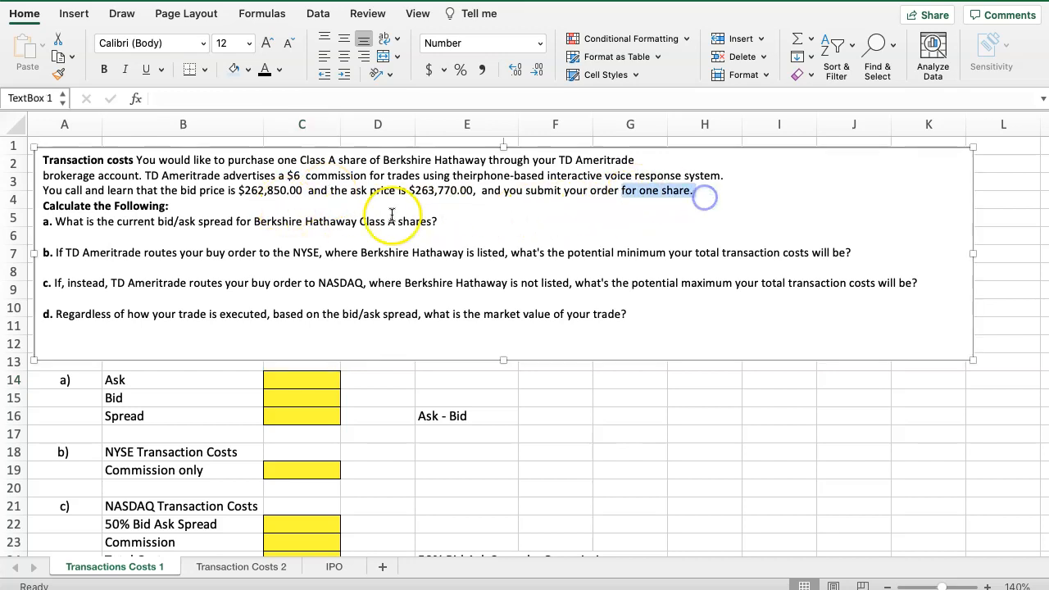
pyautogui.click(445, 190)
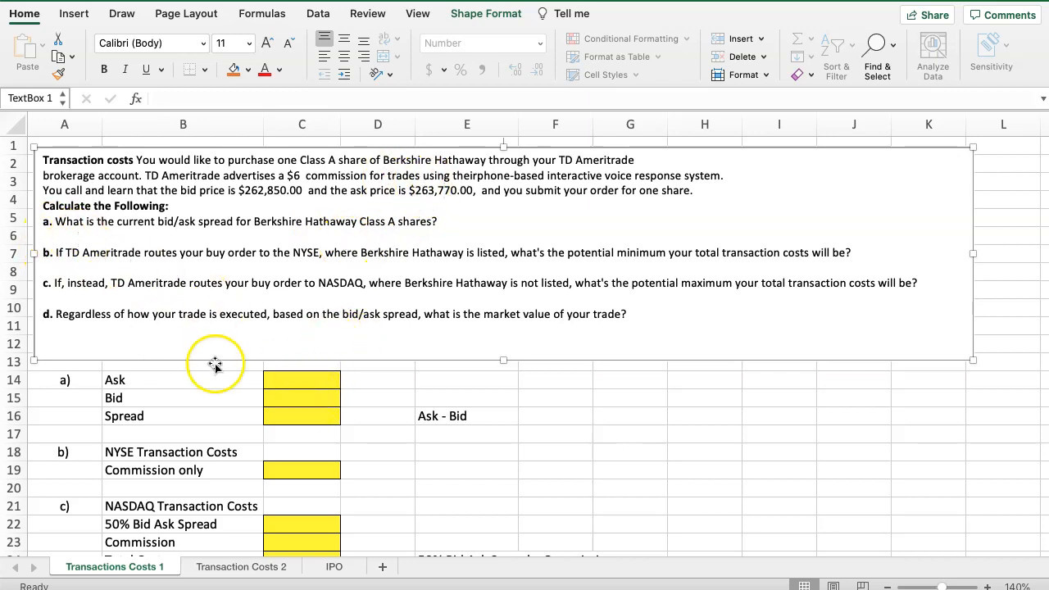
pyautogui.click(275, 381)
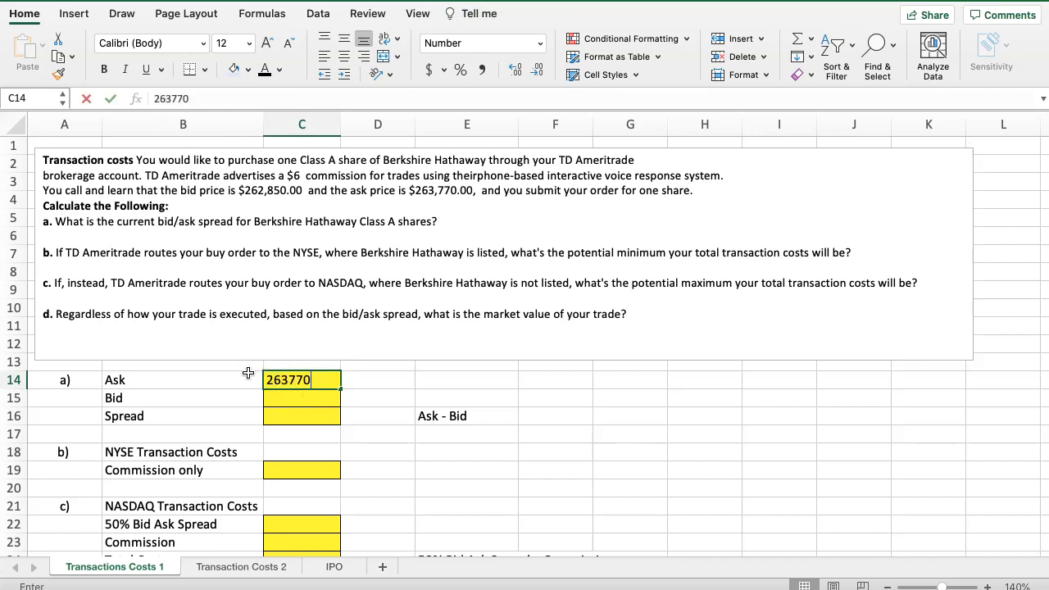
pyautogui.click(282, 396)
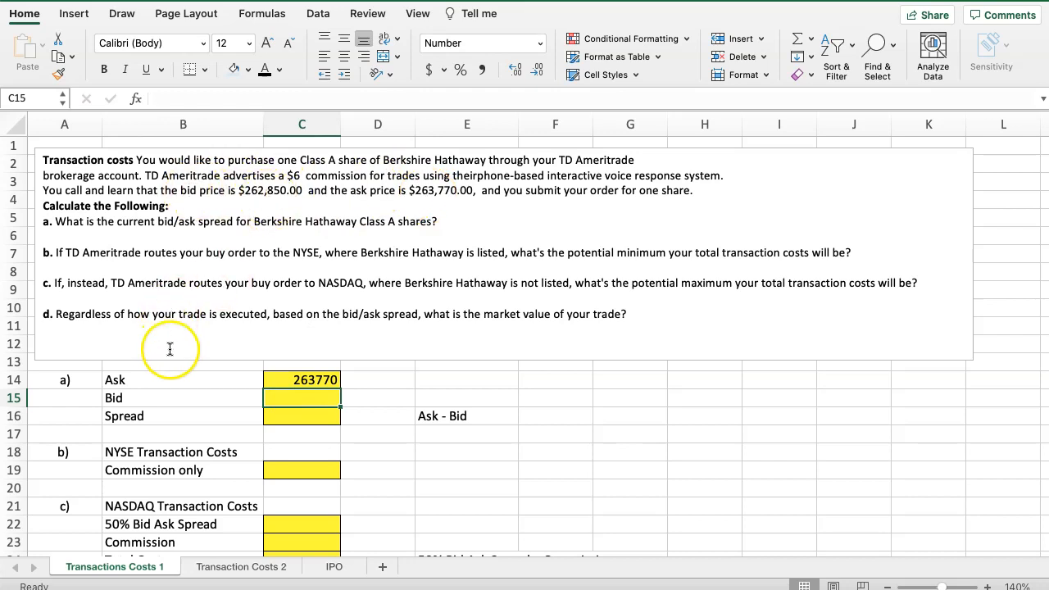
pyautogui.write('262850')
pyautogui.press('Return')
# Calculate the bid/ask spread in C16 by subtracting the bid in C15 from the ask in C14
pyautogui.write('+')
pyautogui.press('Up')
pyautogui.press('Up')
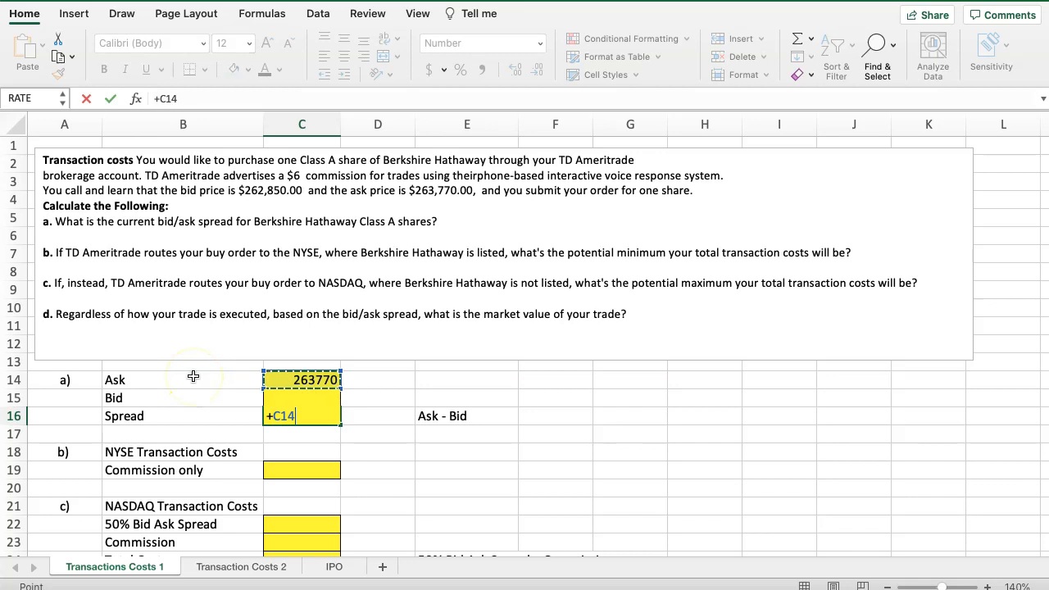
pyautogui.press('Return')
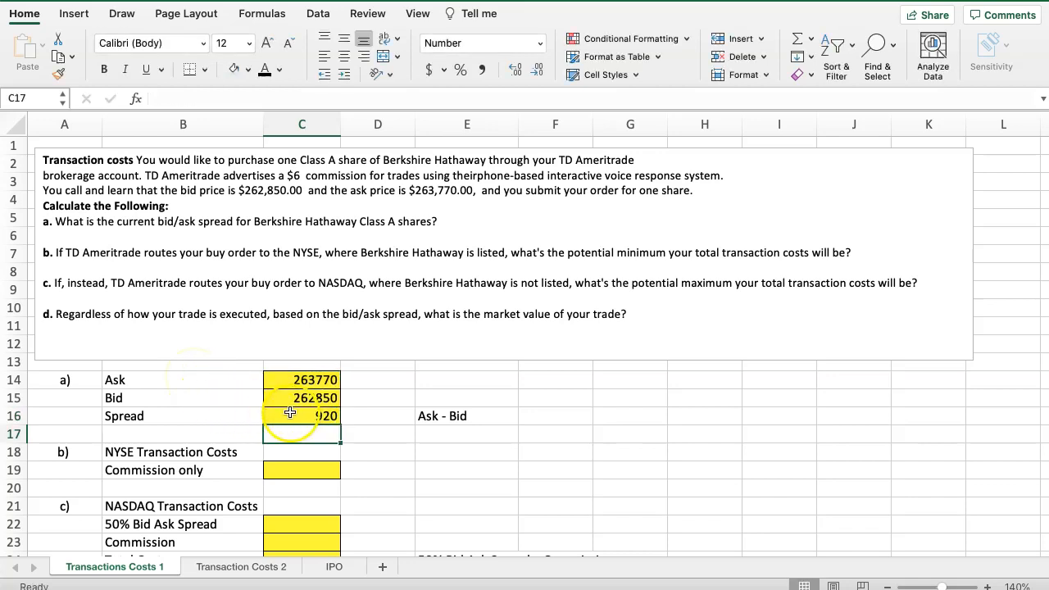
pyautogui.click(293, 416)
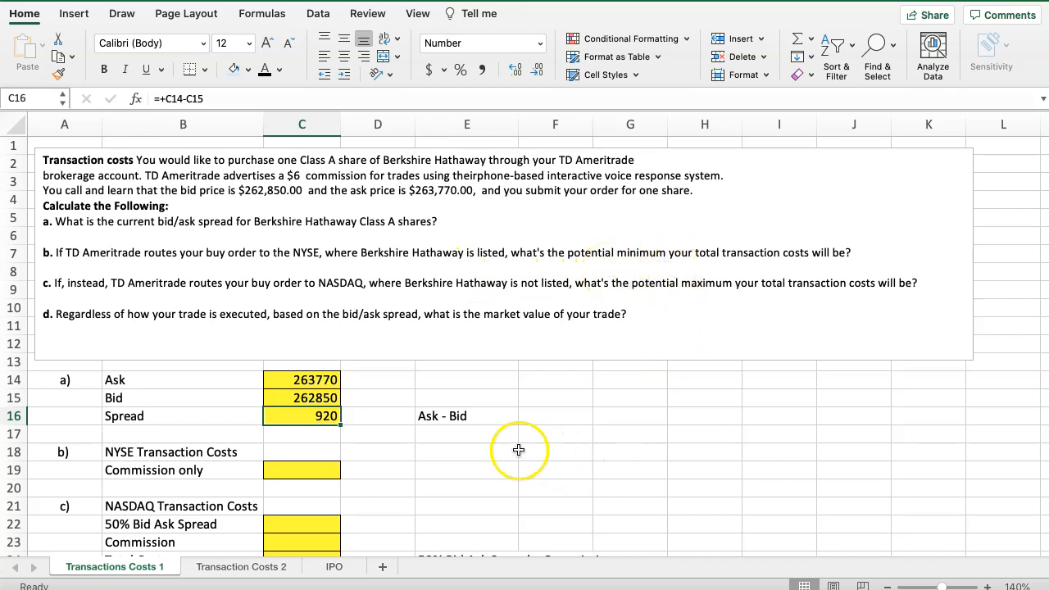
# Enter 6 as the commission-only NYSE transaction cost in C19
pyautogui.click(311, 471)
pyautogui.write('6')
pyautogui.click(418, 474)
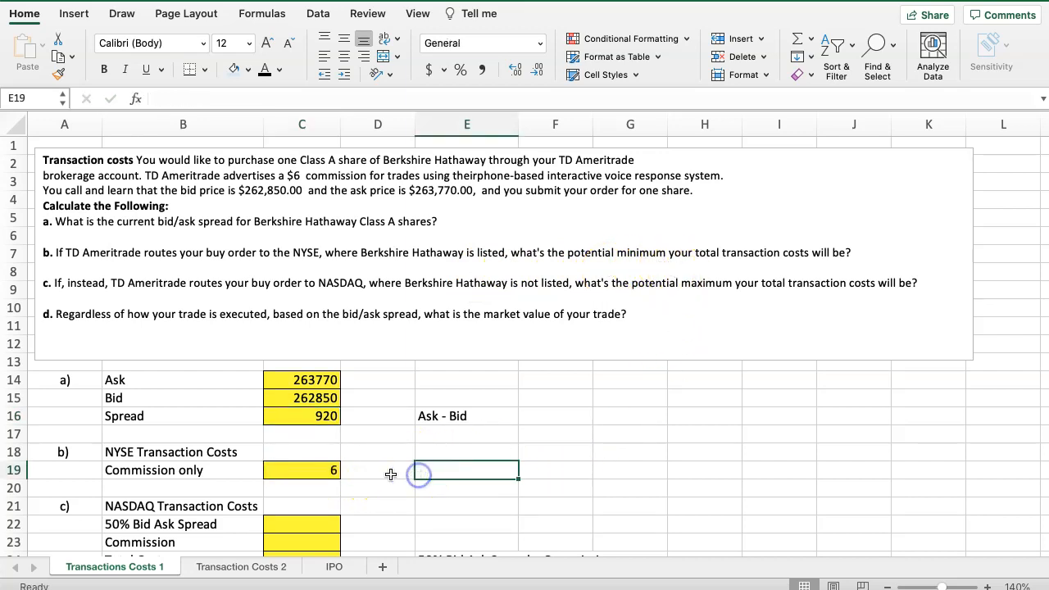
# Calculate 50% of the bid/ask spread in C22 by multiplying the spread in C16 by one half
pyautogui.scroll(-3, 418, 475)
pyautogui.scroll(-2, 418, 475)
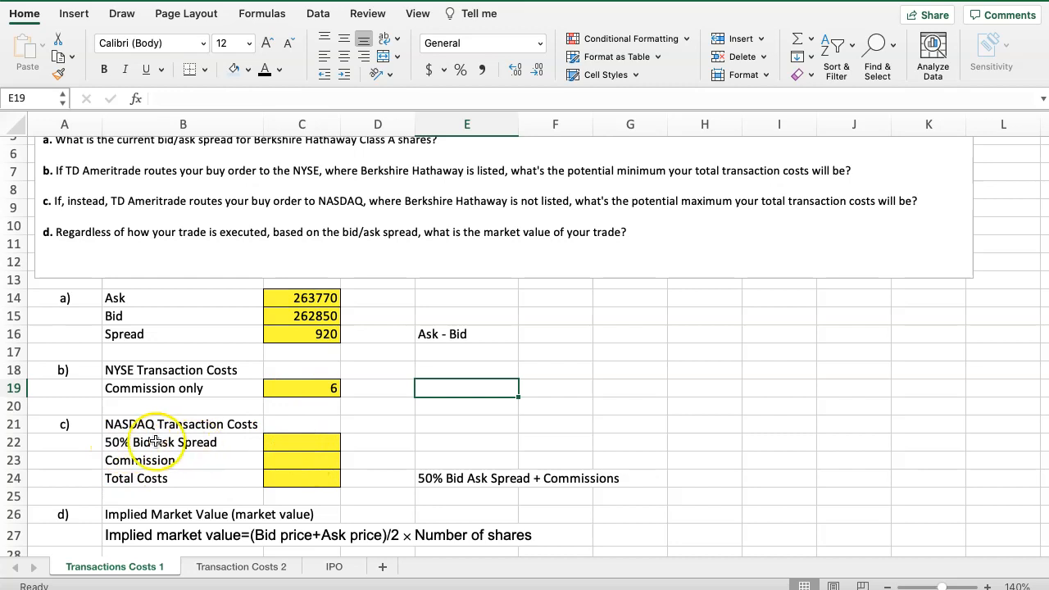
pyautogui.click(292, 442)
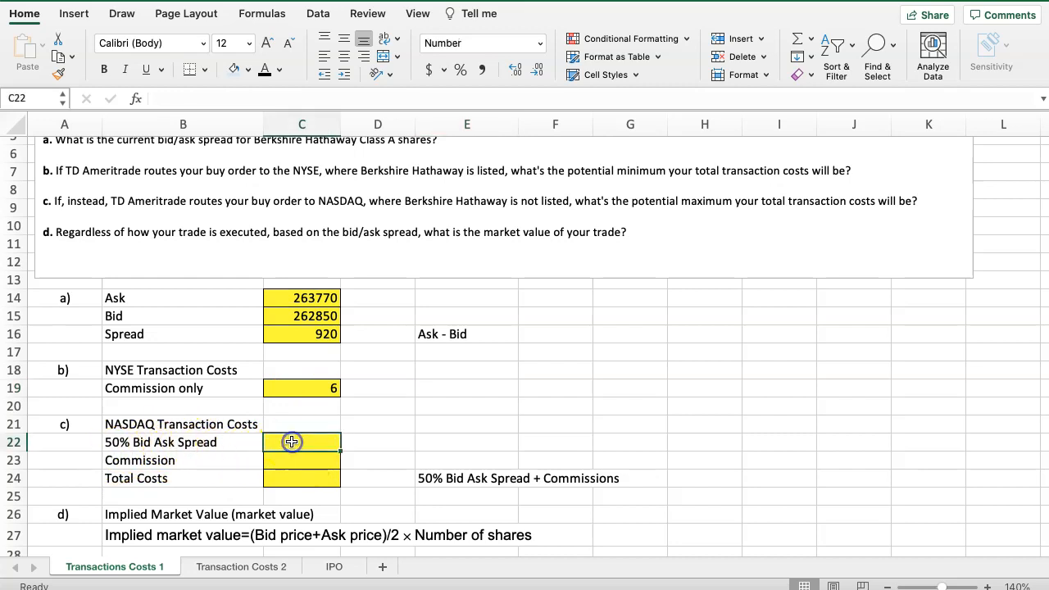
pyautogui.write('+')
pyautogui.click(287, 338)
pyautogui.write('*')
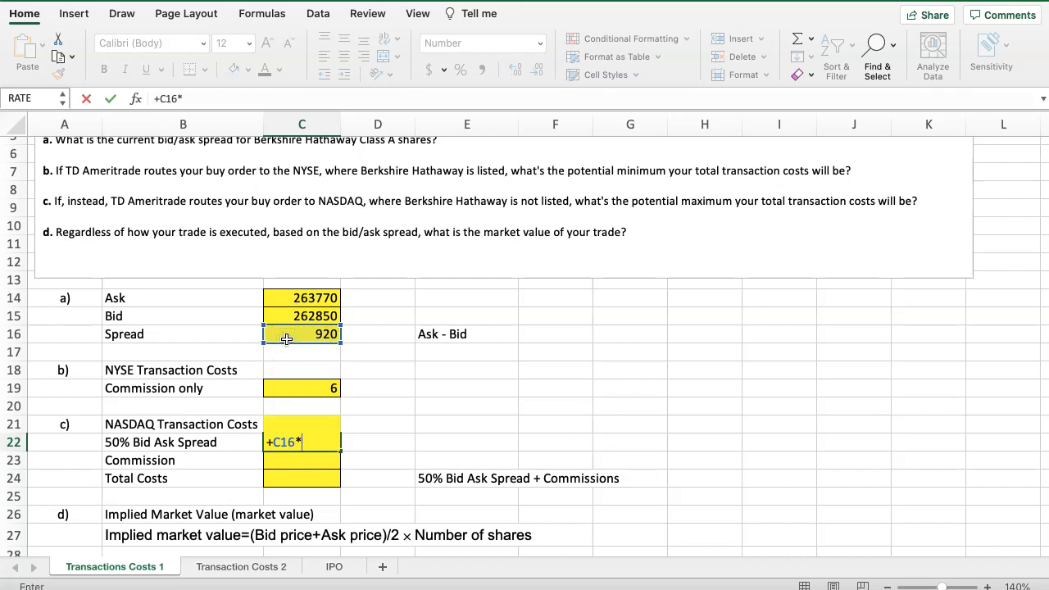
pyautogui.press('Return')
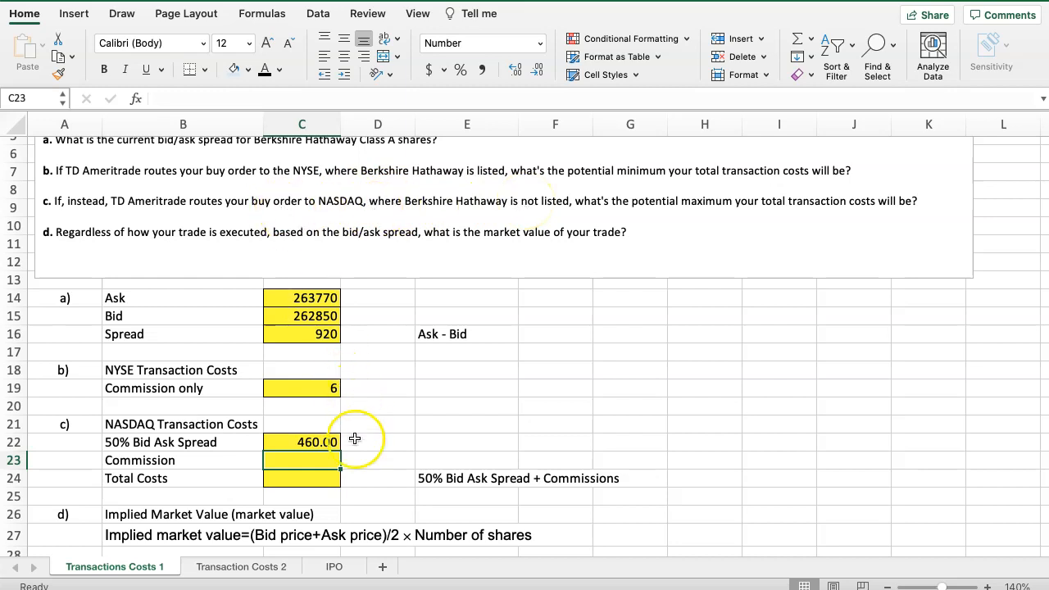
# Link the NASDAQ commission in C23 to C19 and calculate the total costs in C24 as C22+C23
pyautogui.write('6')
pyautogui.click(307, 388)
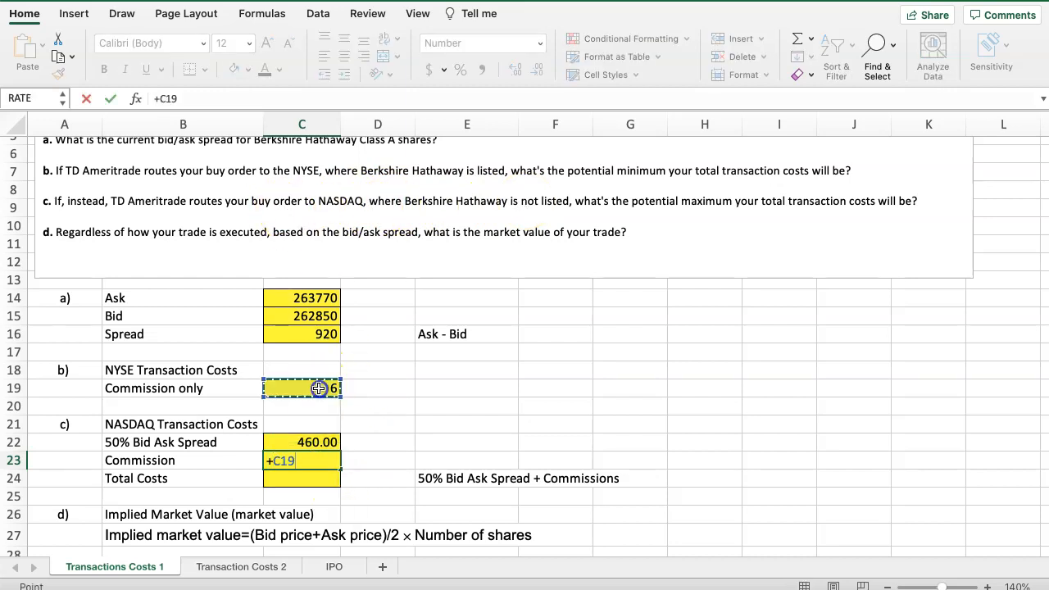
pyautogui.press('Return')
pyautogui.write('+')
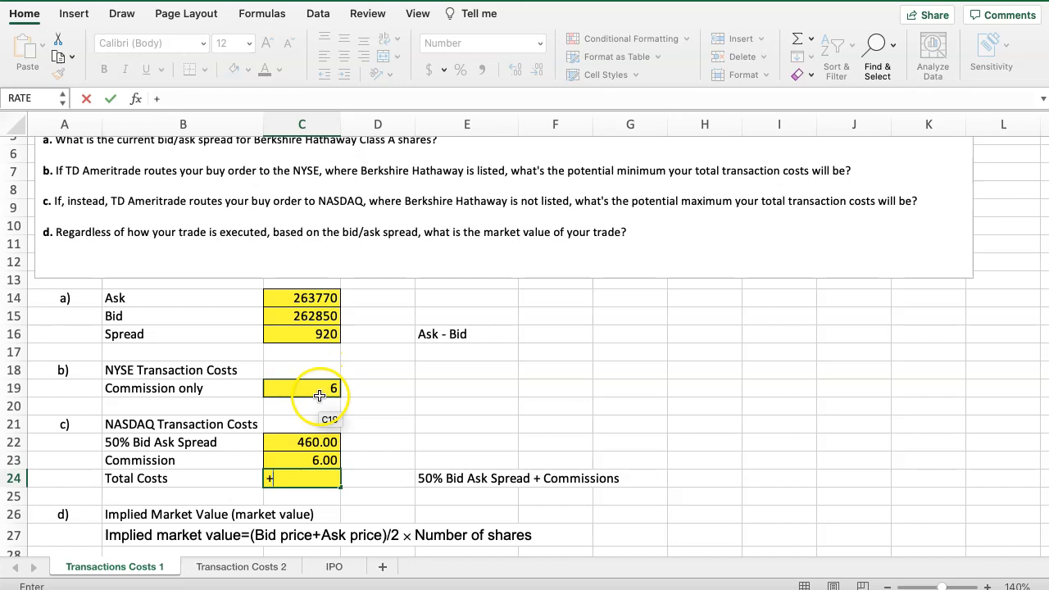
pyautogui.press('Up')
pyautogui.press('Up')
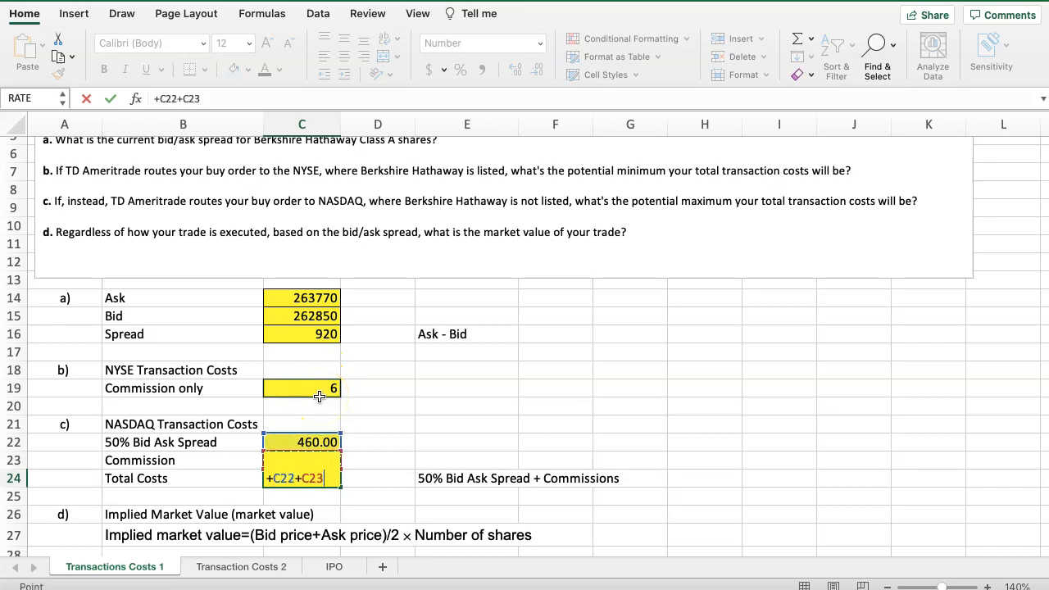
pyautogui.press('Return')
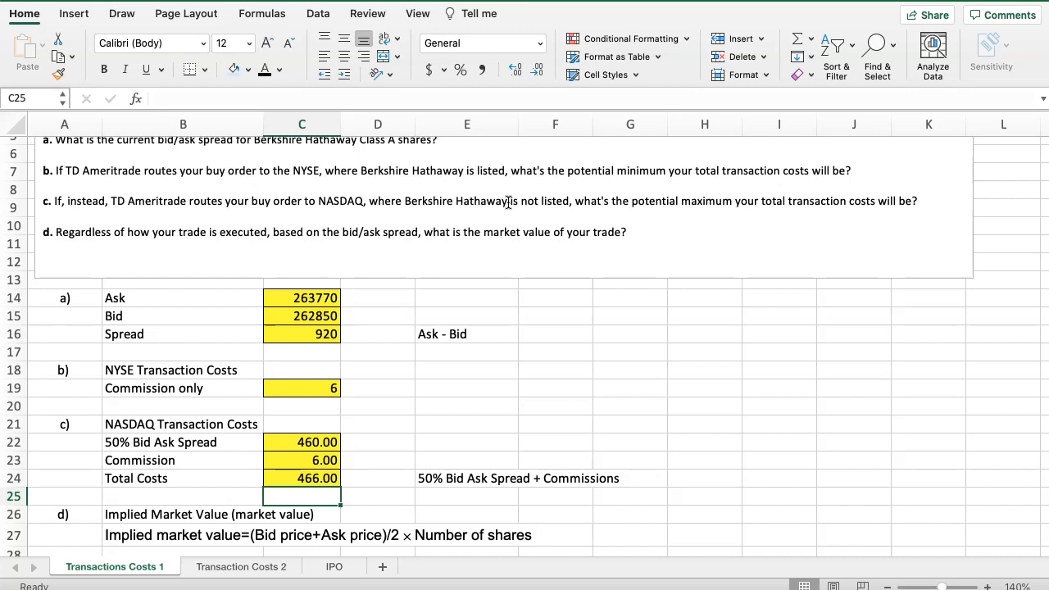
# Fill the ask and bid of part d by linking C29 to C14 and C30 to C15
pyautogui.scroll(-5, 427, 394)
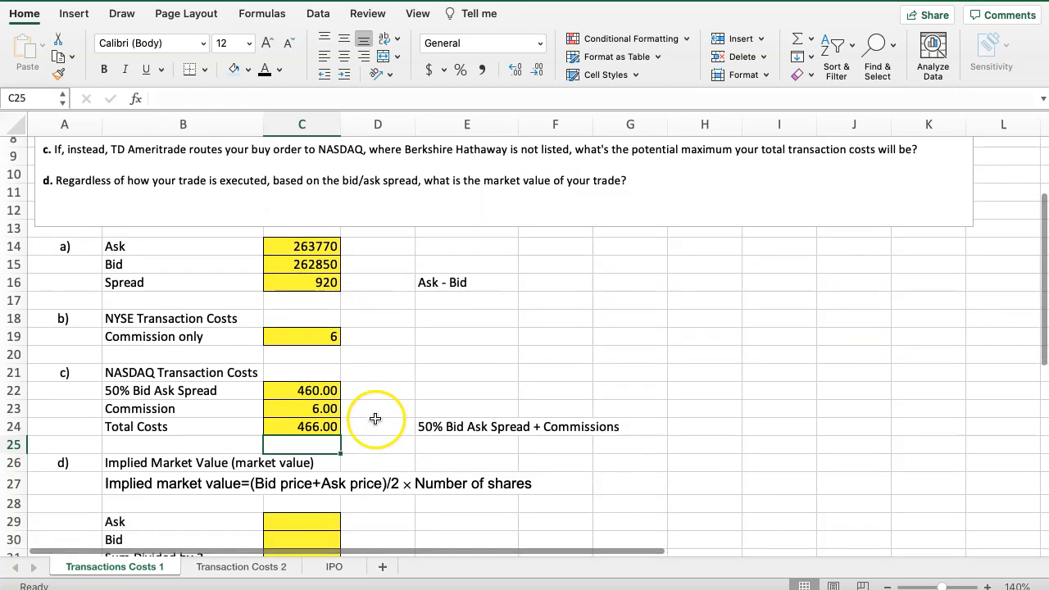
pyautogui.scroll(-4, 375, 419)
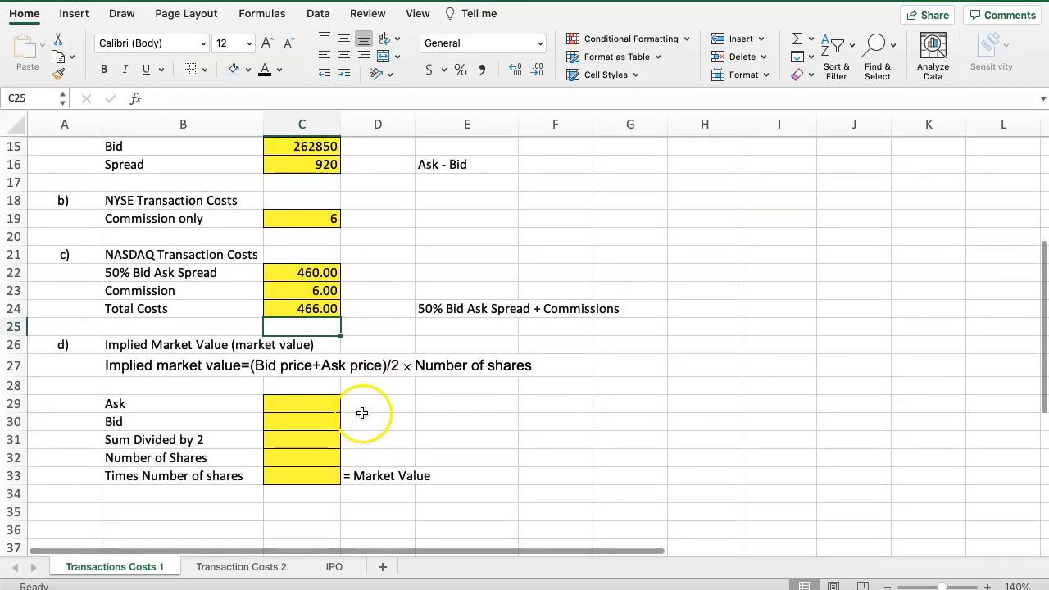
pyautogui.scroll(9, 200, 328)
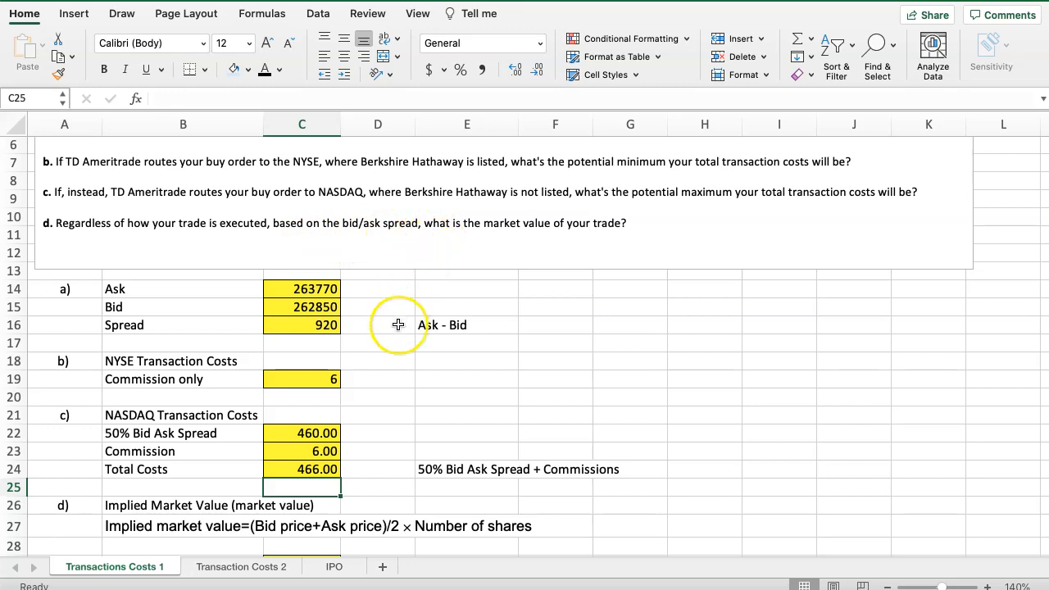
pyautogui.scroll(-2, 399, 366)
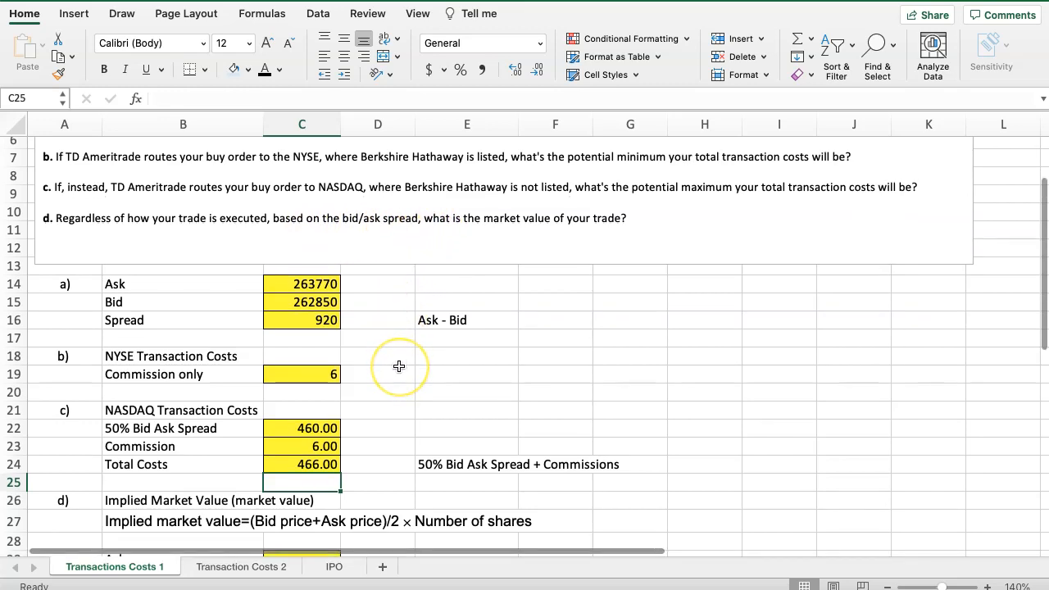
pyautogui.scroll(-5, 399, 366)
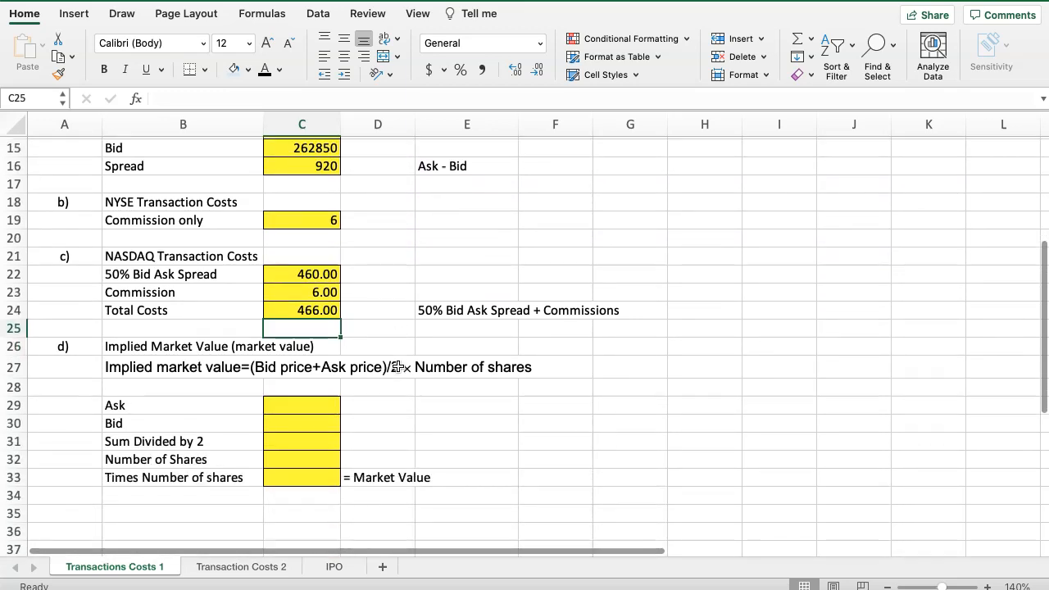
pyautogui.click(313, 407)
pyautogui.write('+')
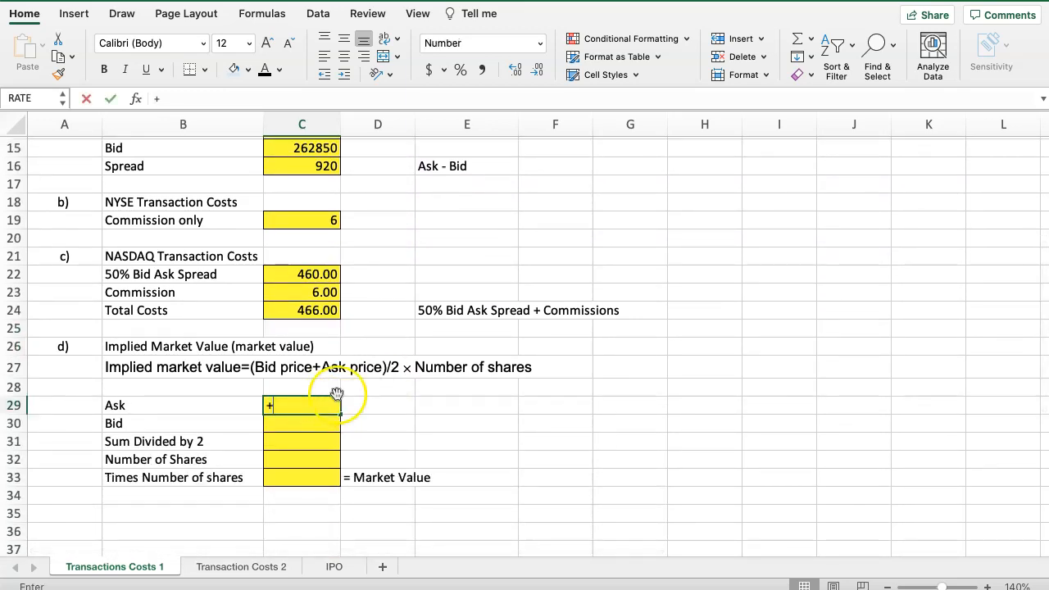
pyautogui.scroll(3, 385, 393)
pyautogui.click(302, 207)
pyautogui.press('Return')
pyautogui.write('+')
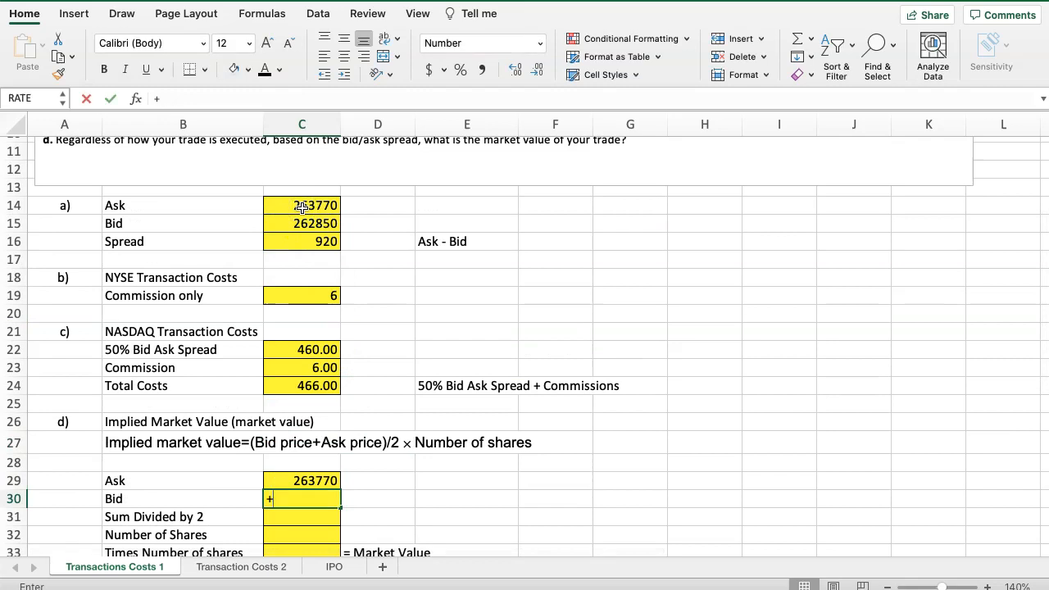
pyautogui.click(304, 221)
pyautogui.press('Return')
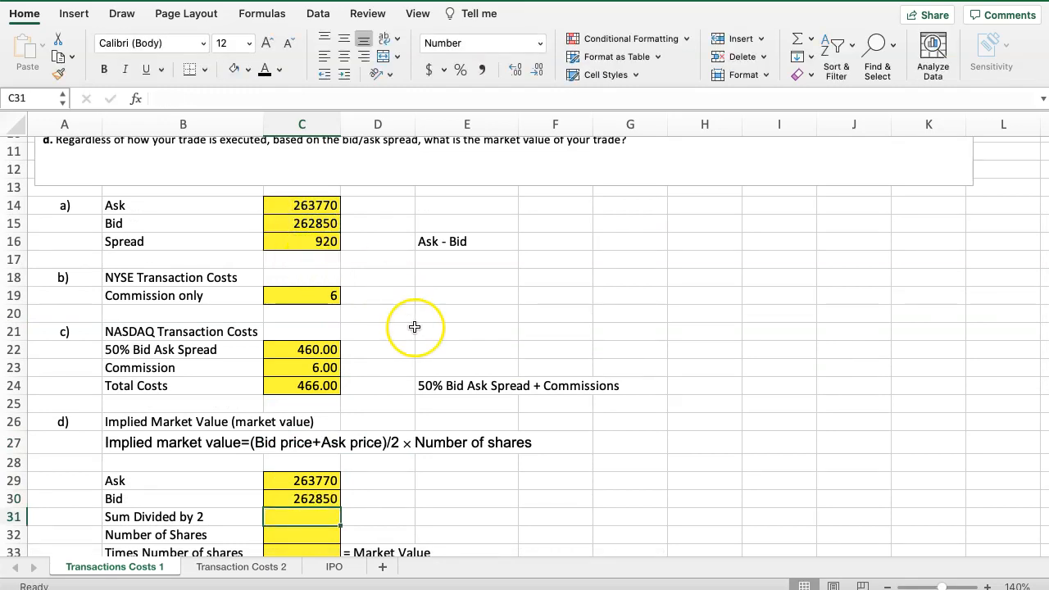
# Calculate the average of ask and bid in C31 with the formula (C29+C30)/2, keeping the sum in parentheses
pyautogui.write('+')
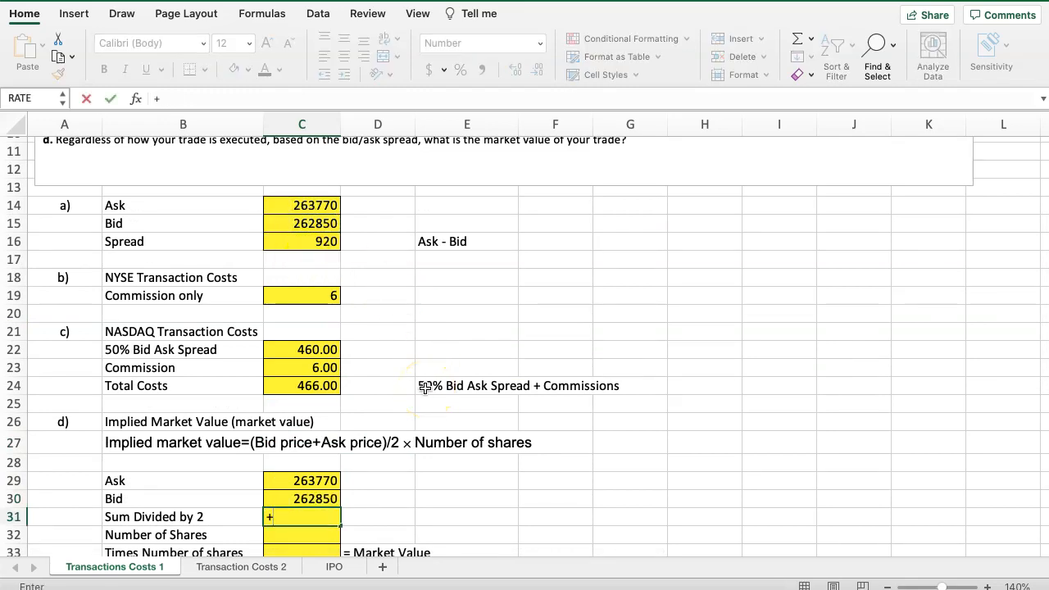
pyautogui.press('Up')
pyautogui.press('Up')
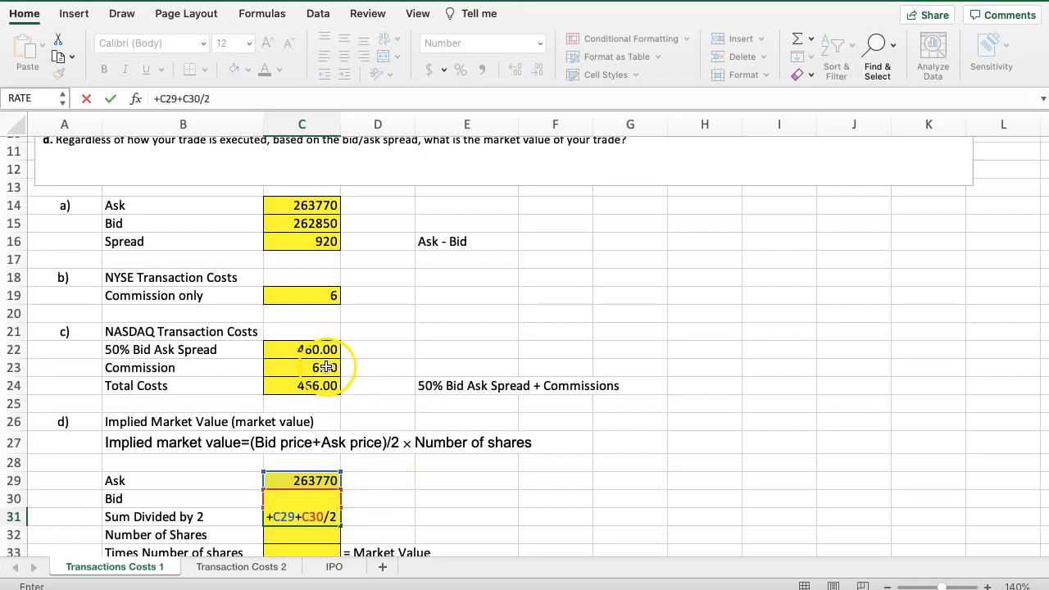
pyautogui.click(158, 99)
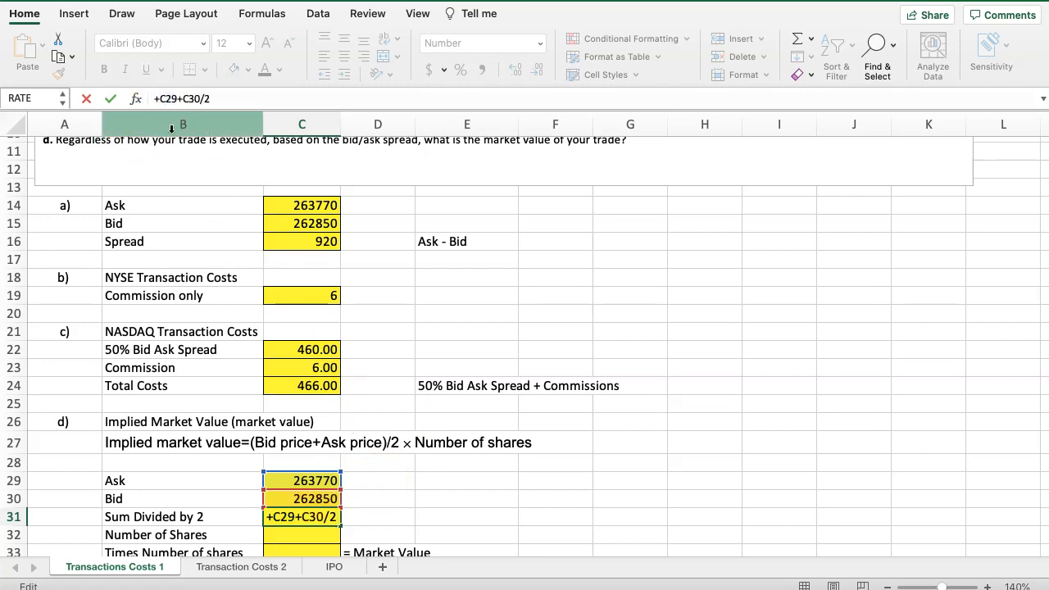
pyautogui.write('(')
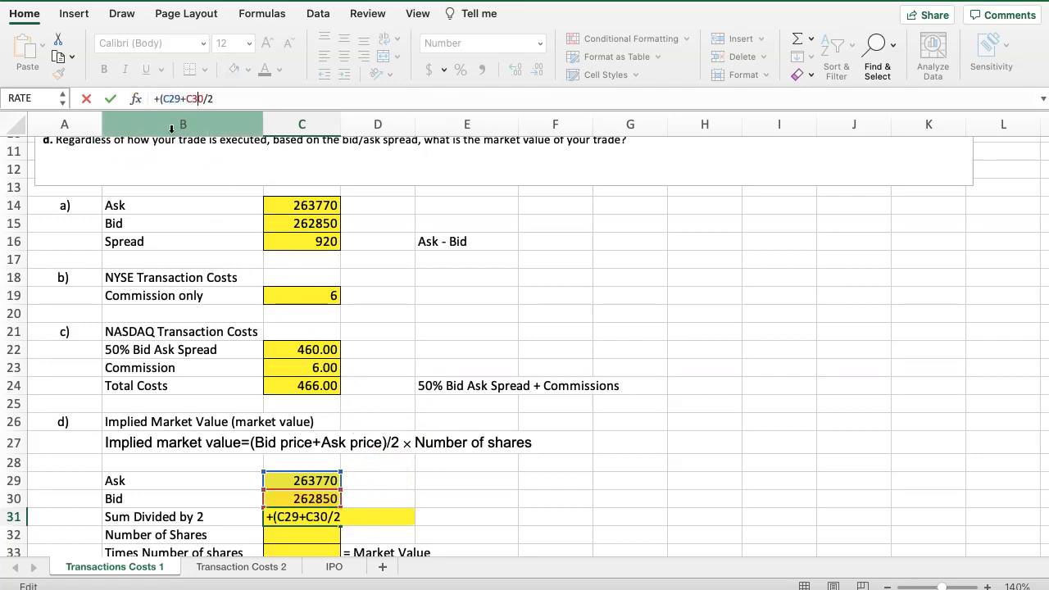
pyautogui.press('Return')
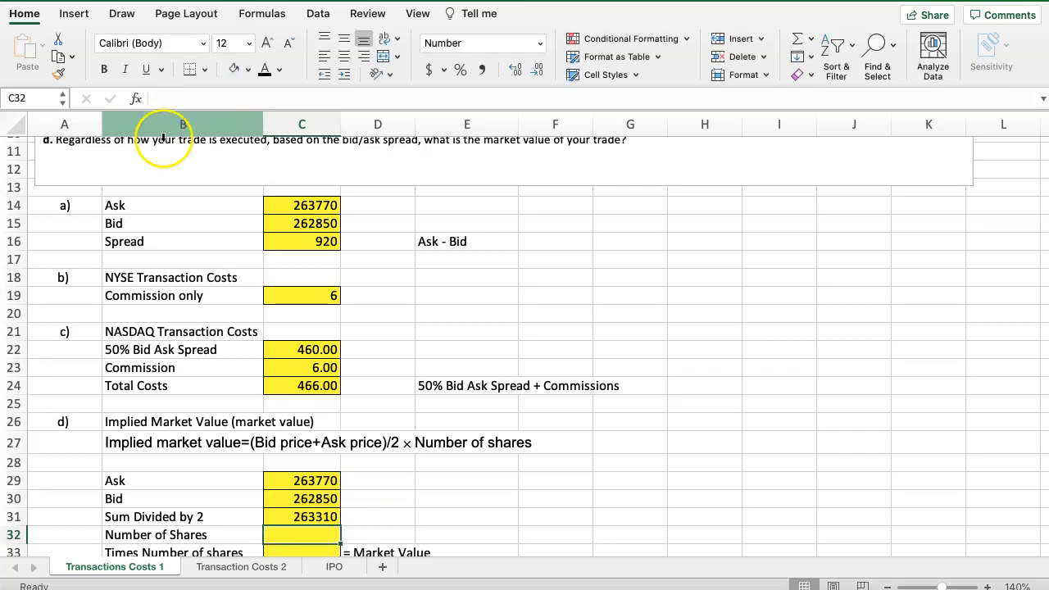
# Enter 1 as the number of shares in C32 and calculate the market value in C33 as C31*C32
pyautogui.scroll(-3, 284, 495)
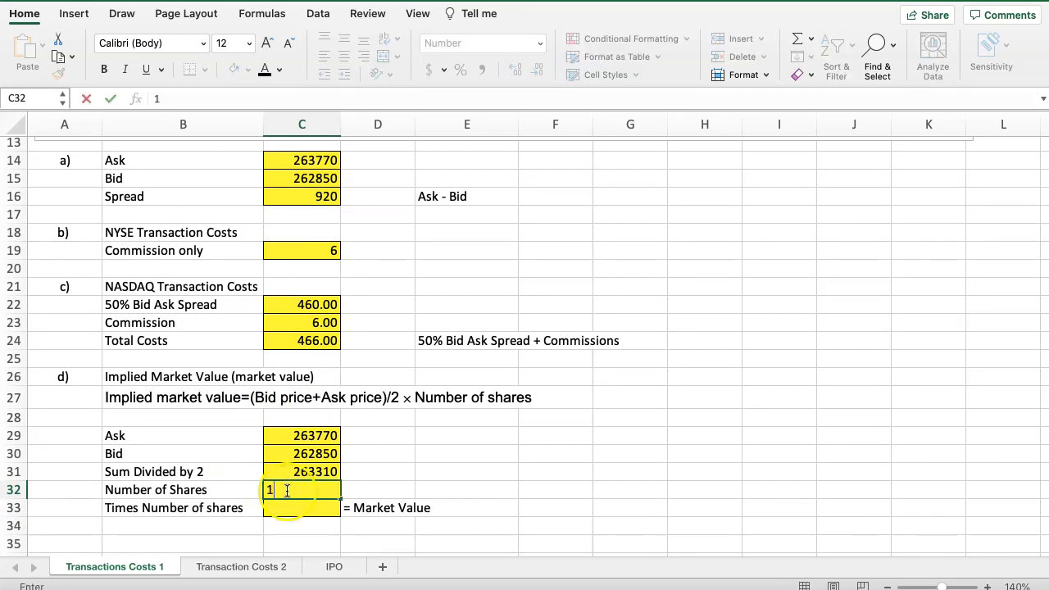
pyautogui.click(289, 507)
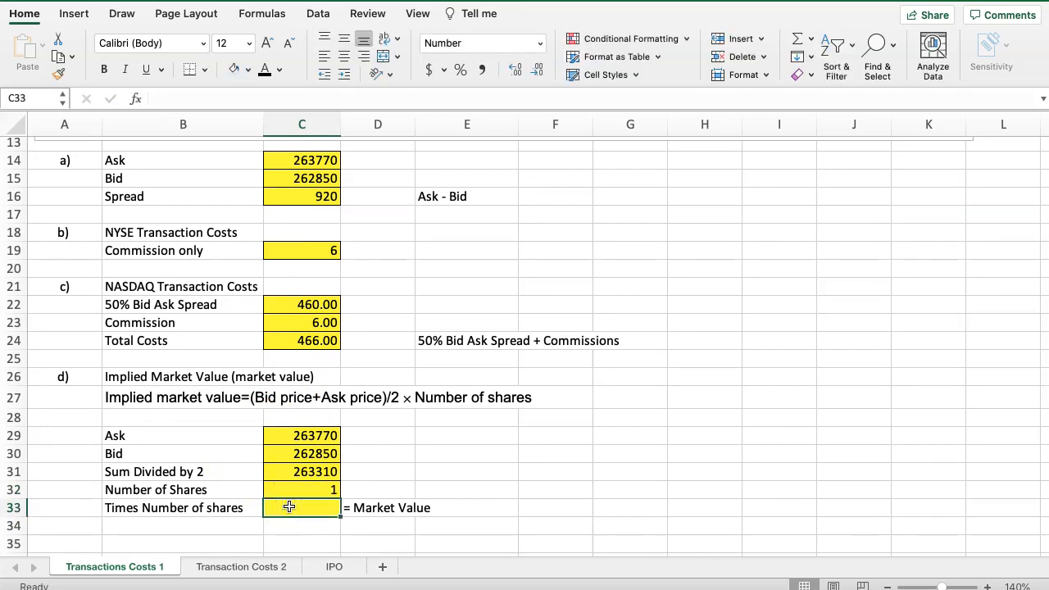
pyautogui.write('+')
pyautogui.click(287, 471)
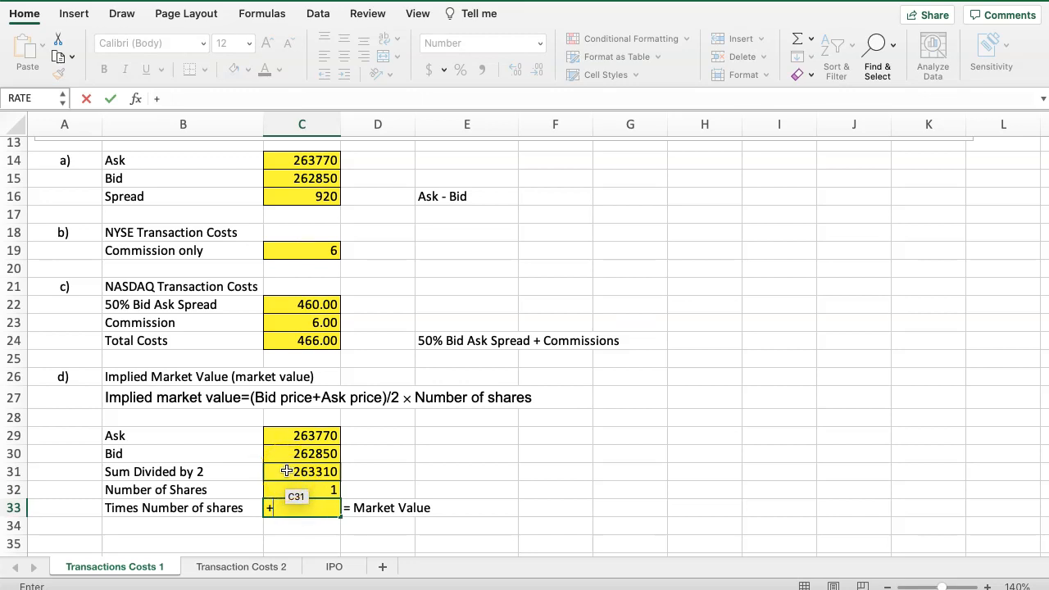
pyautogui.click(287, 471)
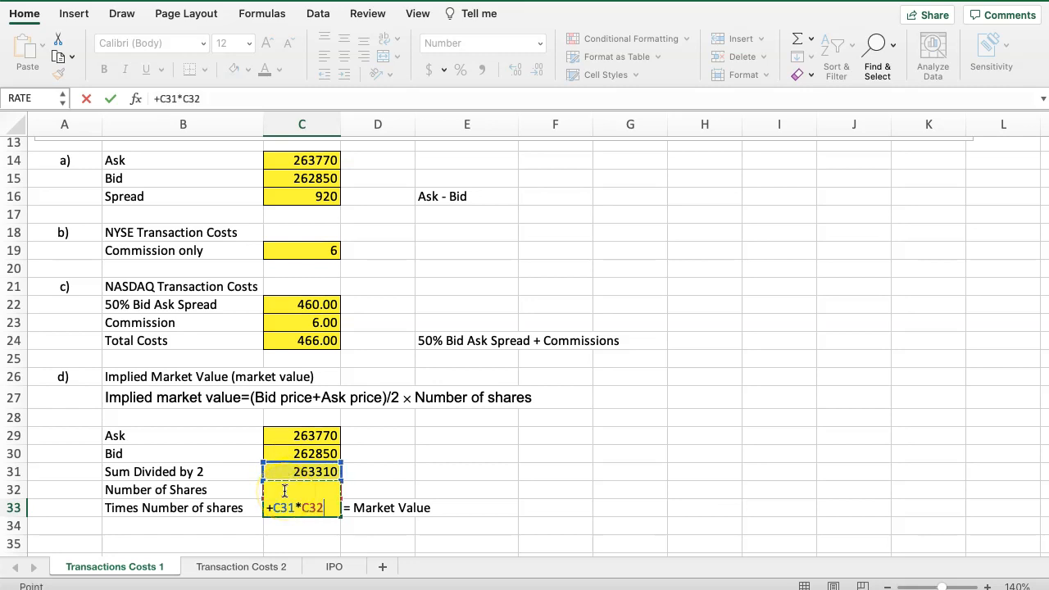
pyautogui.press('Return')
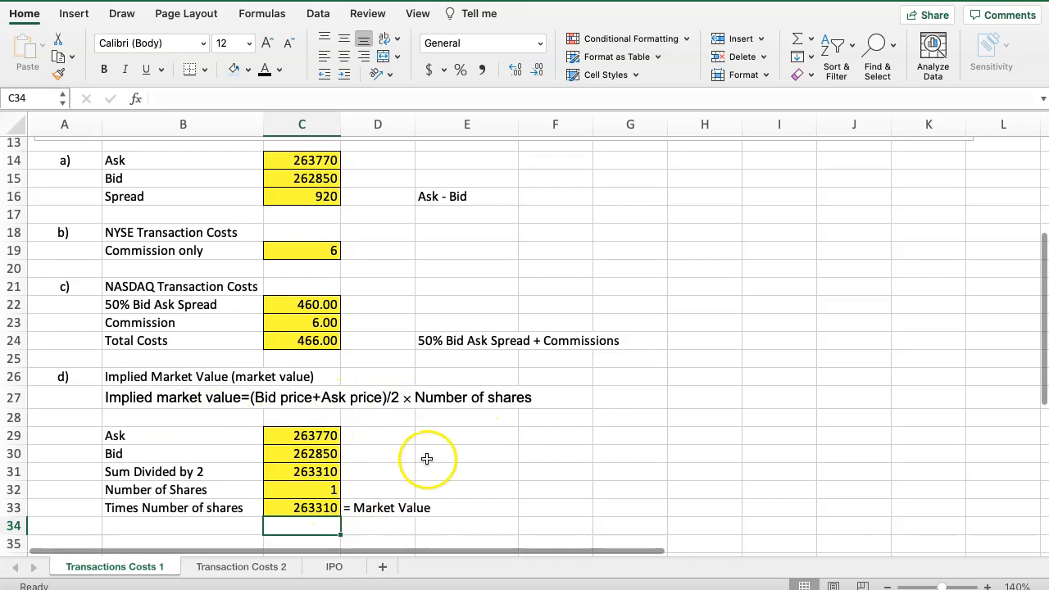
pyautogui.scroll(6, 459, 457)
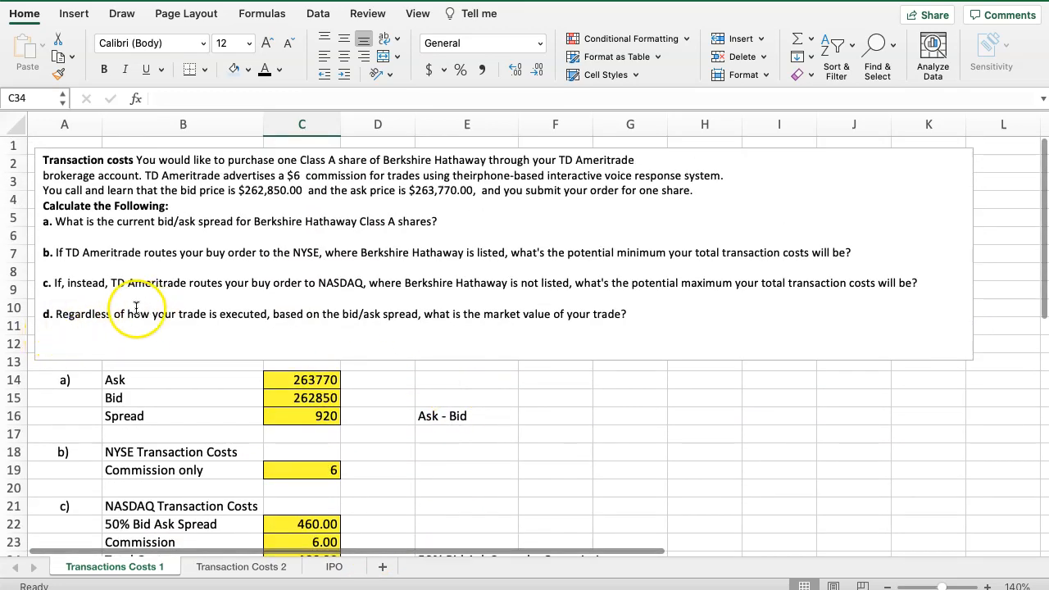
# Check the market value asked for in part d against the implied market value calculation in rows 29 to 33
pyautogui.doubleClick(501, 313)
pyautogui.scroll(-6, 459, 385)
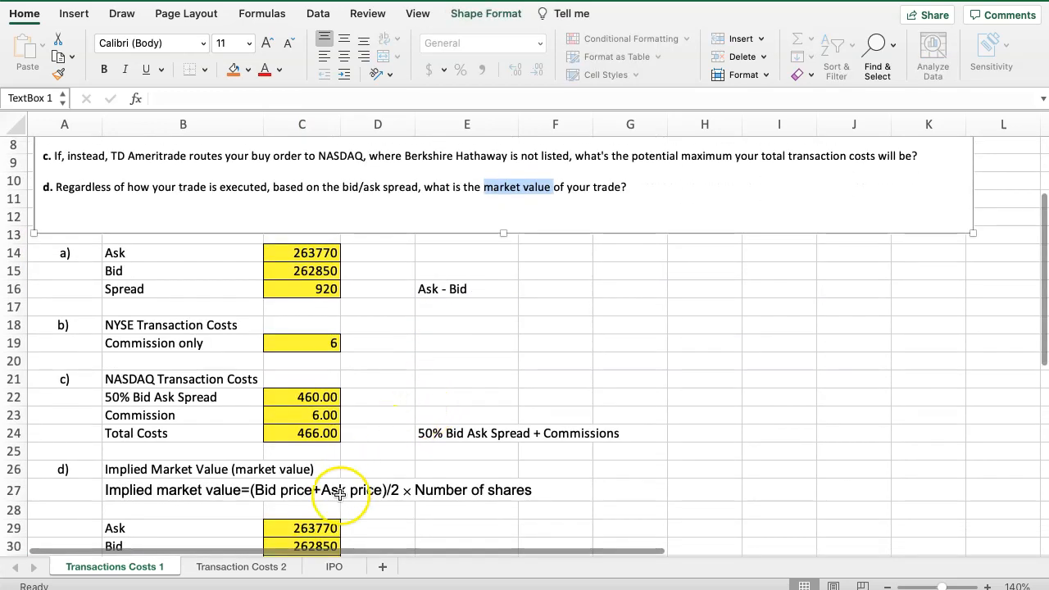
pyautogui.scroll(-2, 208, 464)
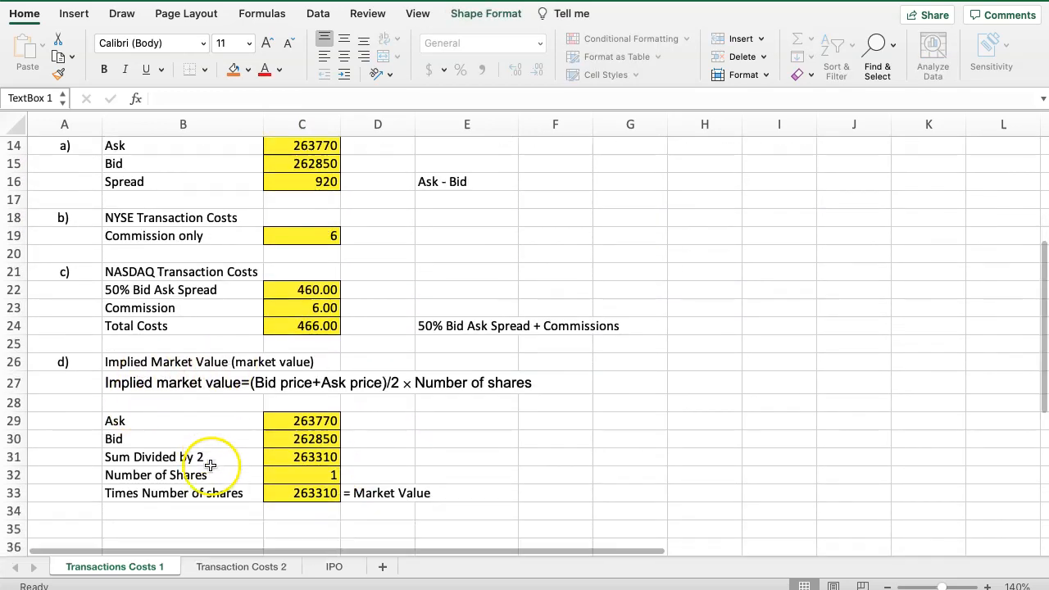
pyautogui.scroll(7, 398, 331)
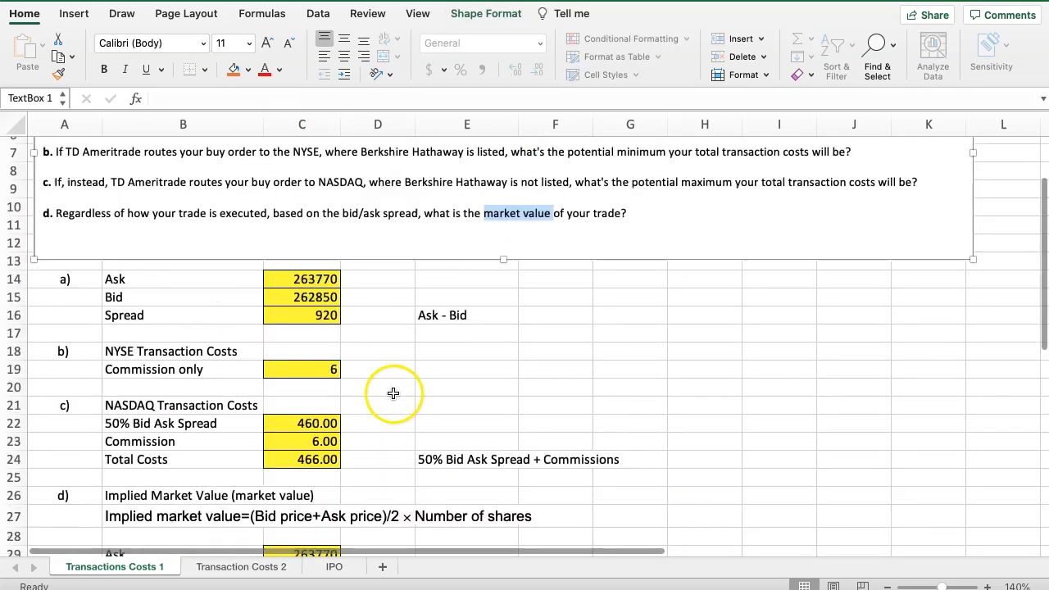
# On the Transaction Costs 2 sheet, calculate the part a bid/ask spread in C21 with the formula (C20-C19)/(C18*0.5)
pyautogui.click(240, 567)
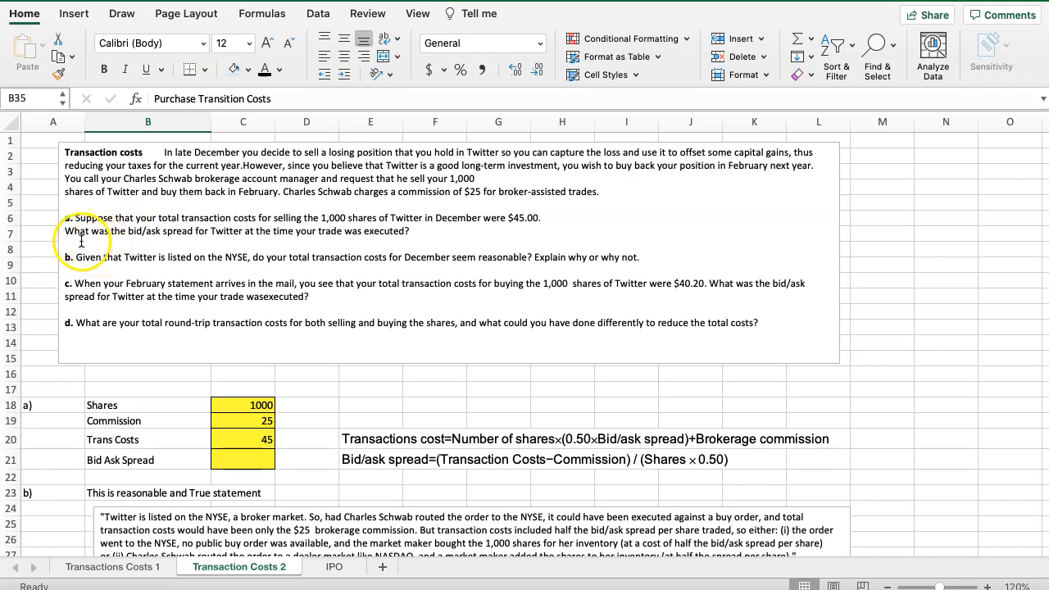
pyautogui.click(231, 461)
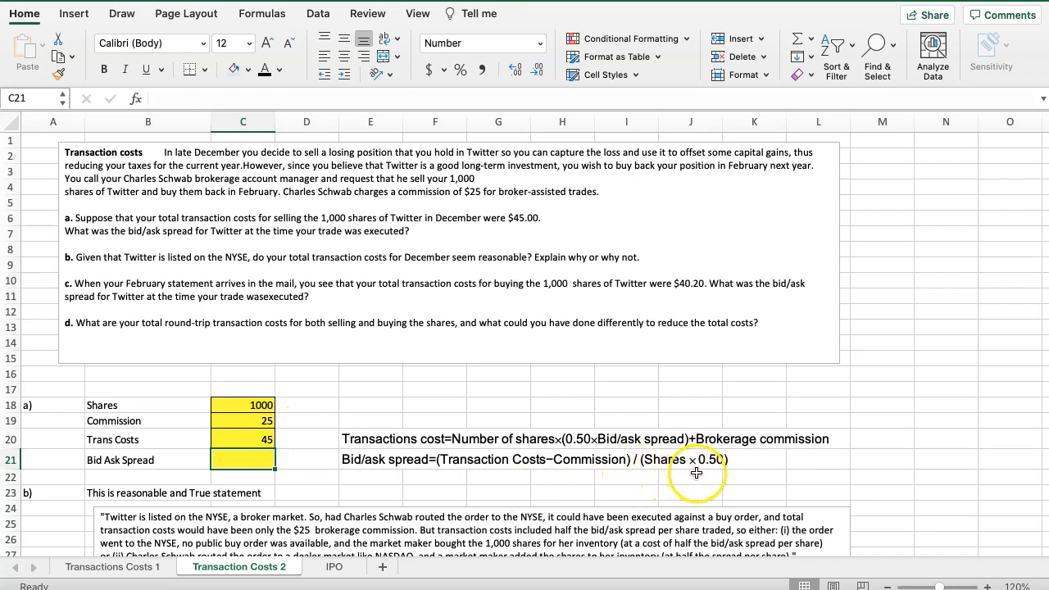
pyautogui.click(254, 462)
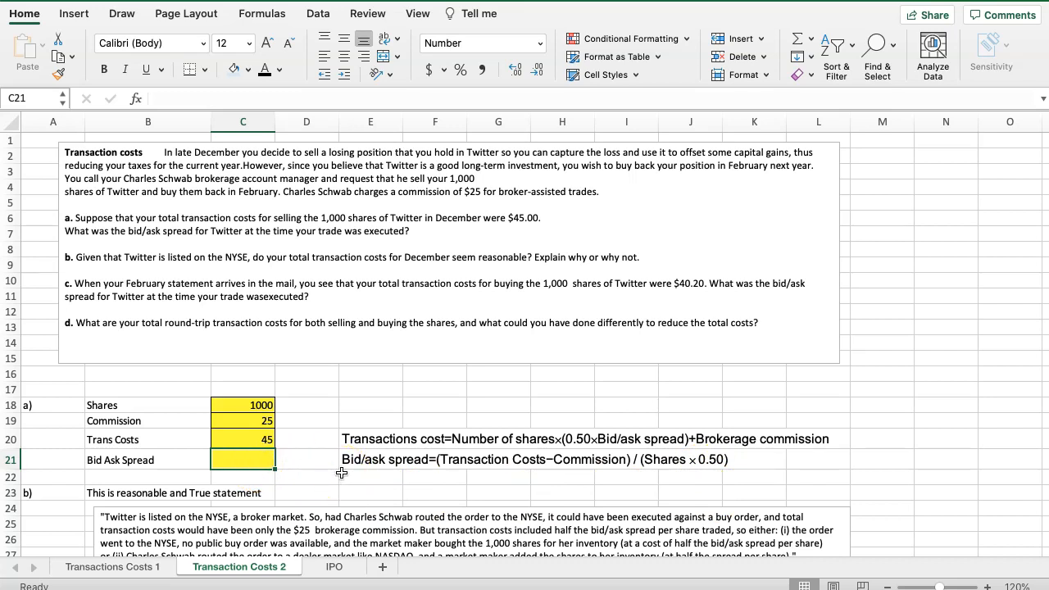
pyautogui.write('+')
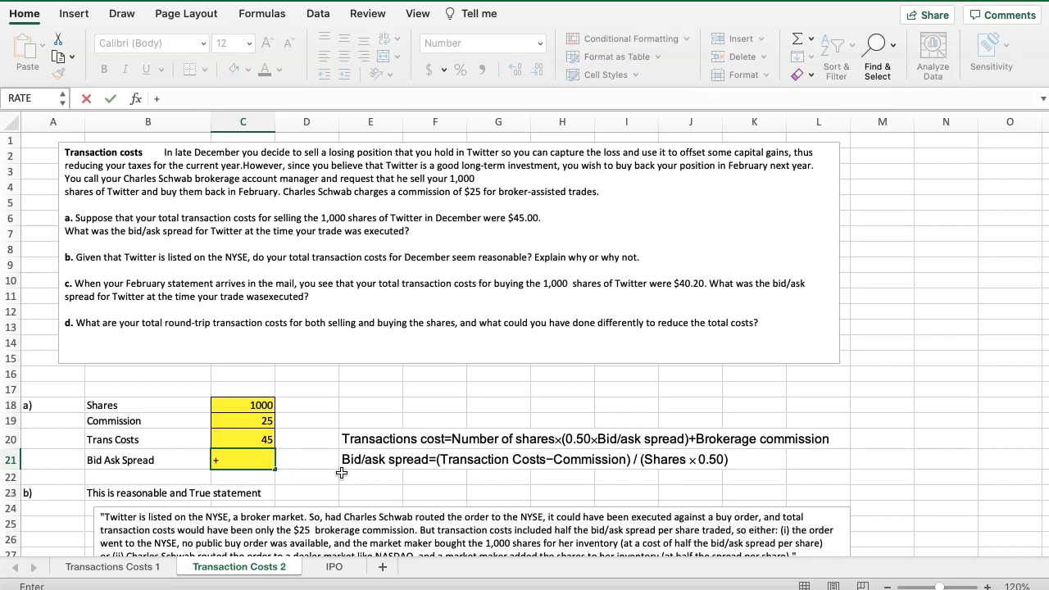
pyautogui.write('(')
pyautogui.click(266, 441)
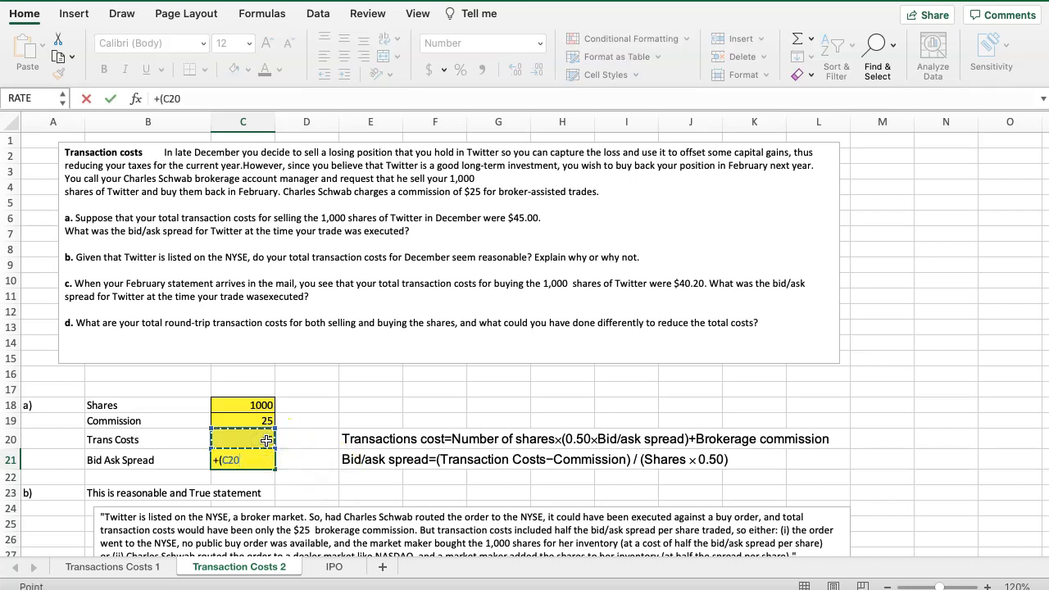
pyautogui.write('-')
pyautogui.click(250, 421)
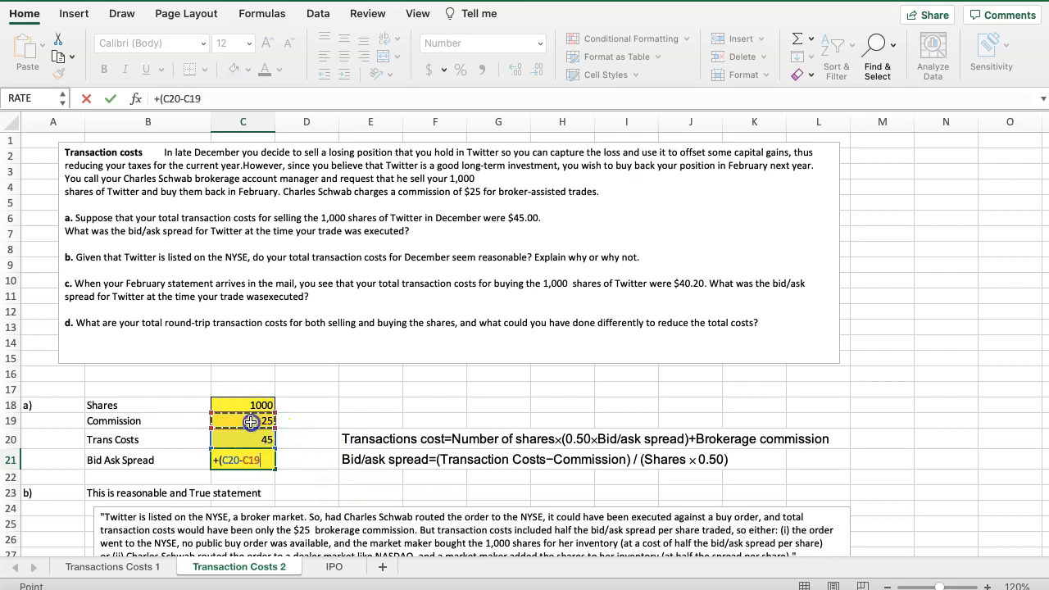
pyautogui.write(')/(')
pyautogui.click(234, 402)
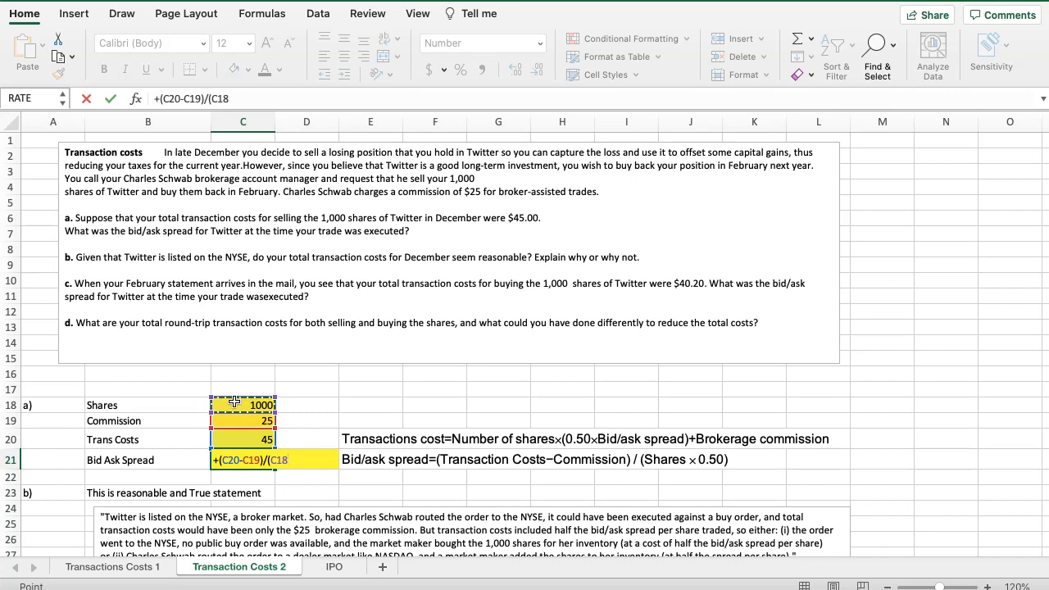
pyautogui.write('*.50')
pyautogui.press('Return')
pyautogui.press('Up')
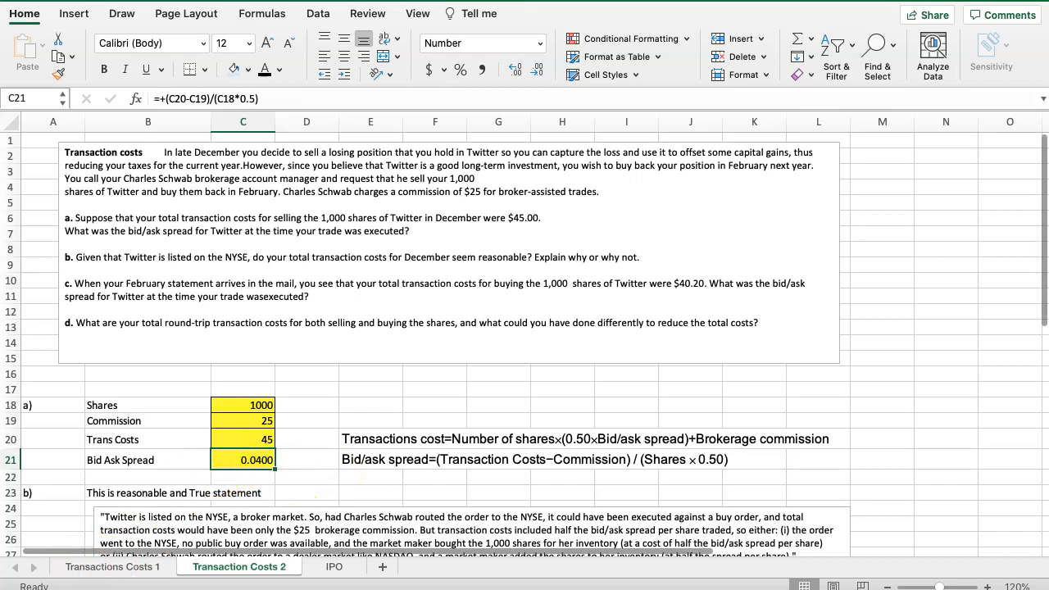
# Examine the part b question about the December transaction costs together with its written explanation below row 23
pyautogui.scroll(-1, 328, 449)
pyautogui.scroll(-1, 329, 450)
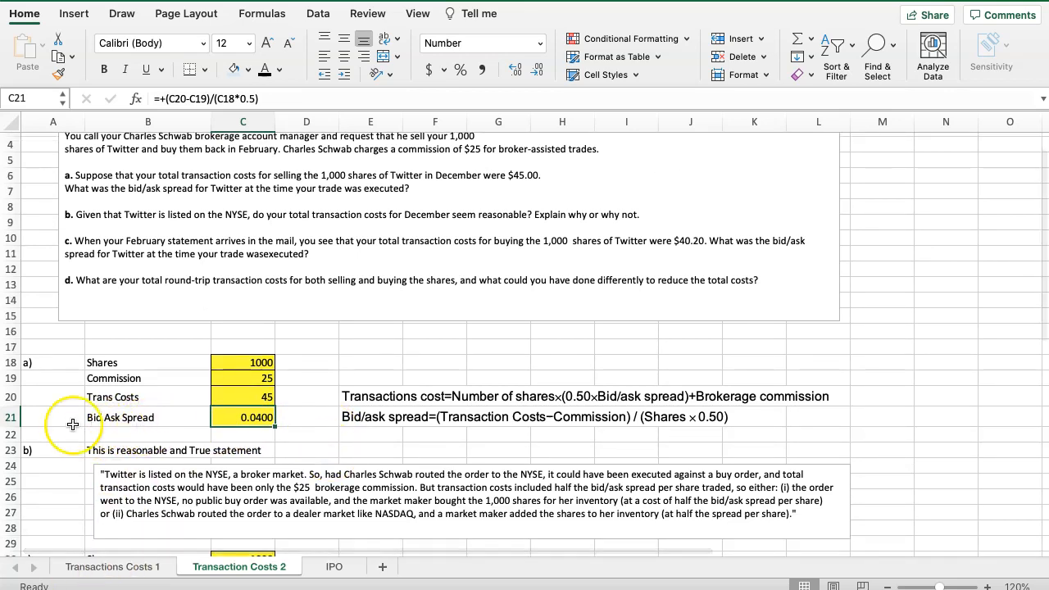
pyautogui.scroll(-1, 328, 435)
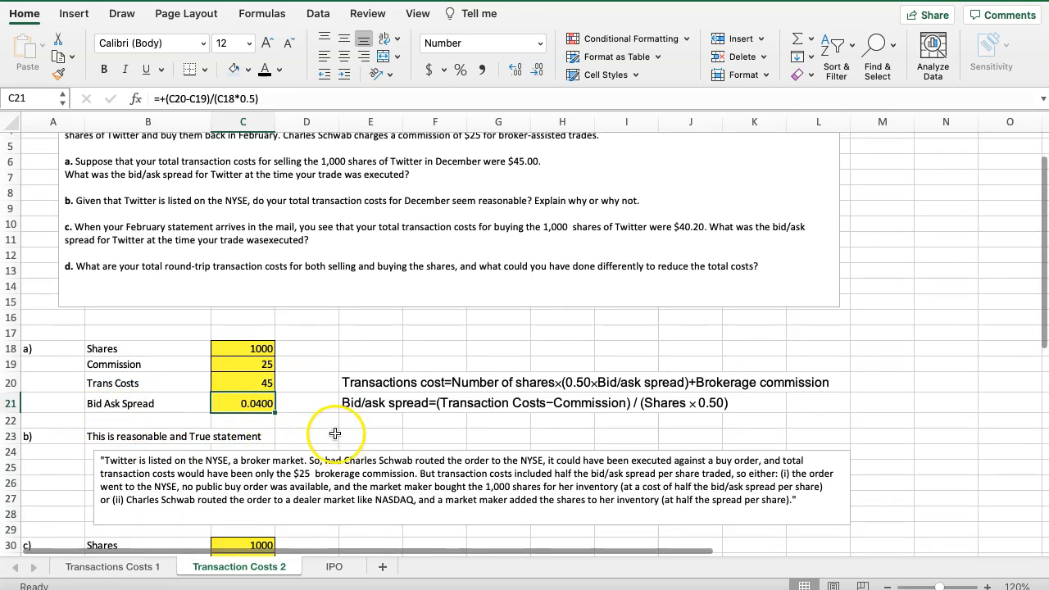
pyautogui.scroll(-3, 328, 419)
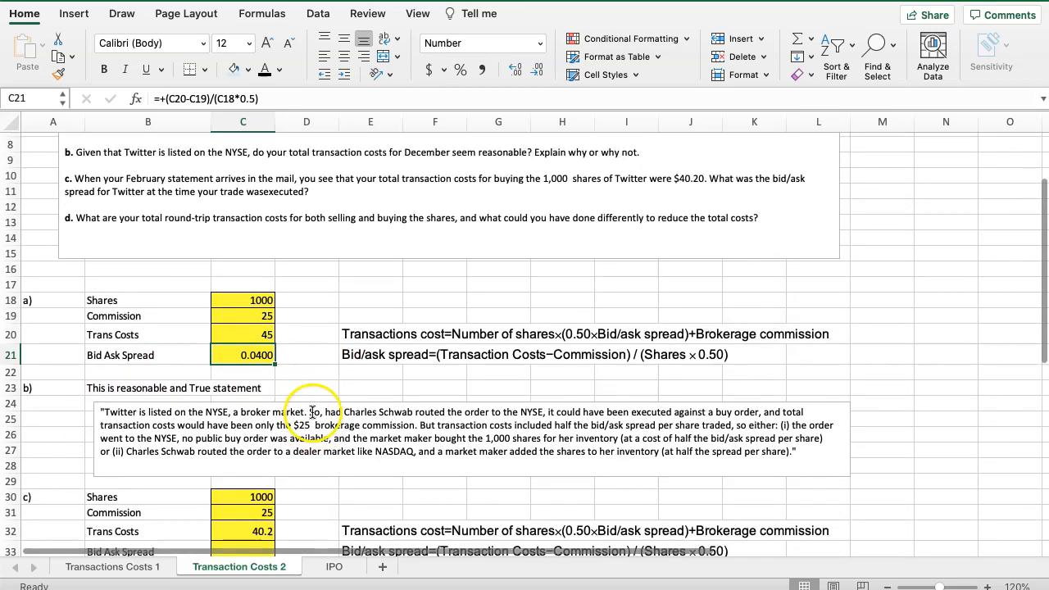
pyautogui.scroll(7, 315, 414)
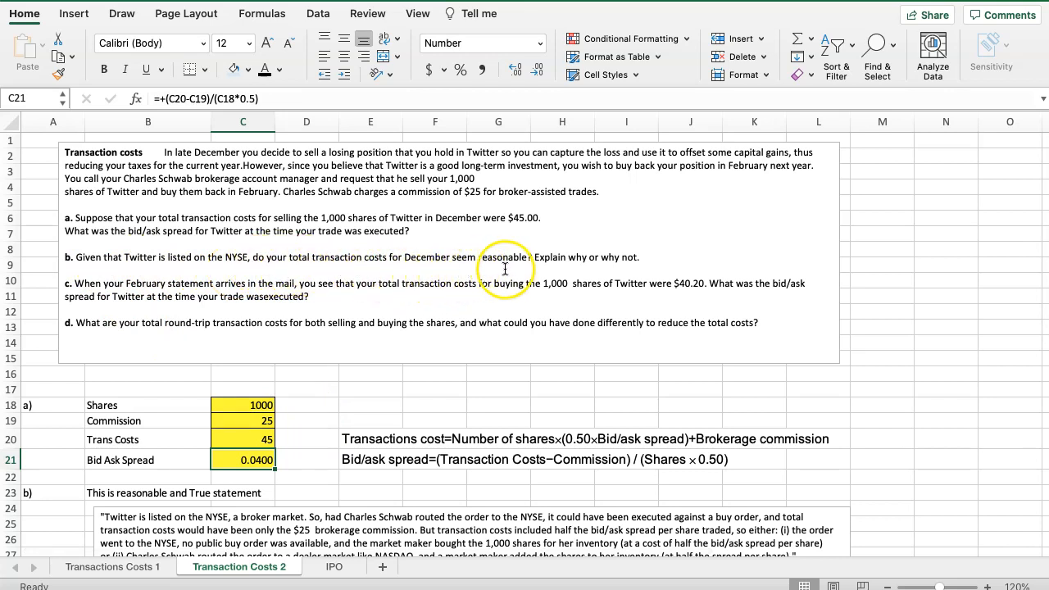
pyautogui.scroll(-5, 378, 453)
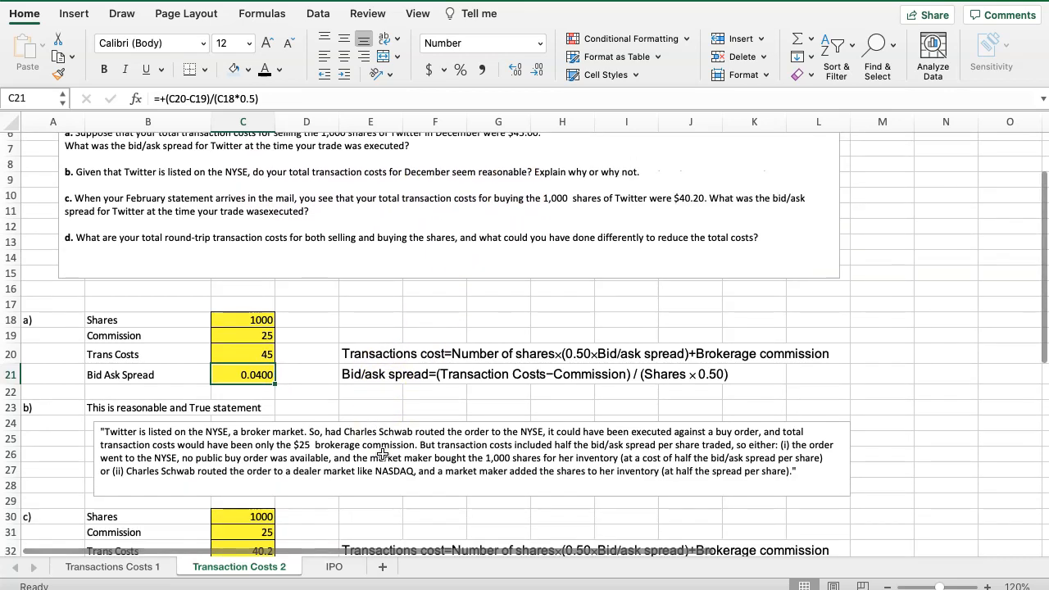
pyautogui.scroll(-3, 382, 455)
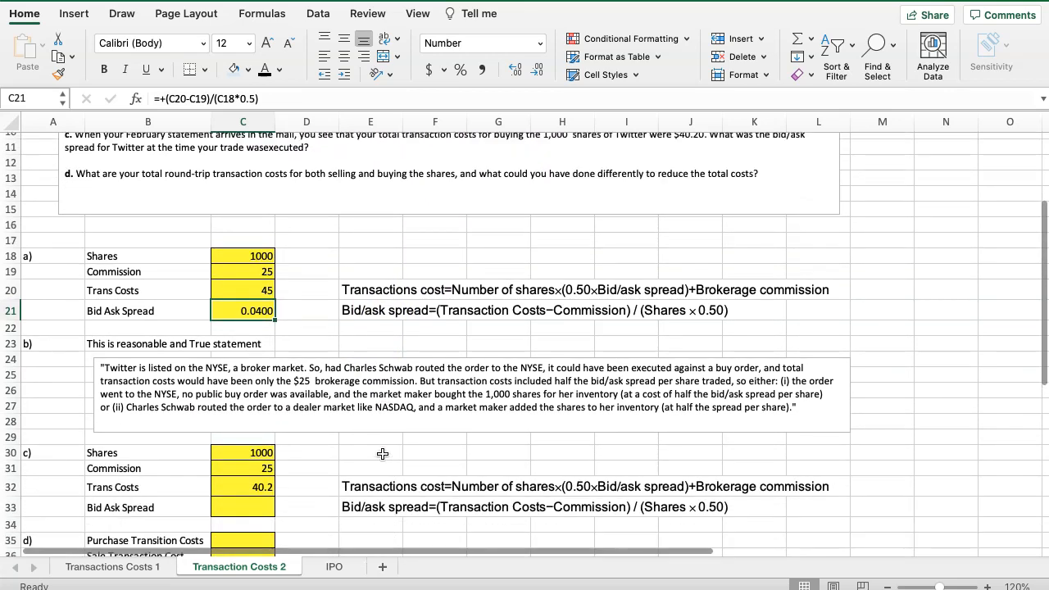
pyautogui.scroll(5, 383, 454)
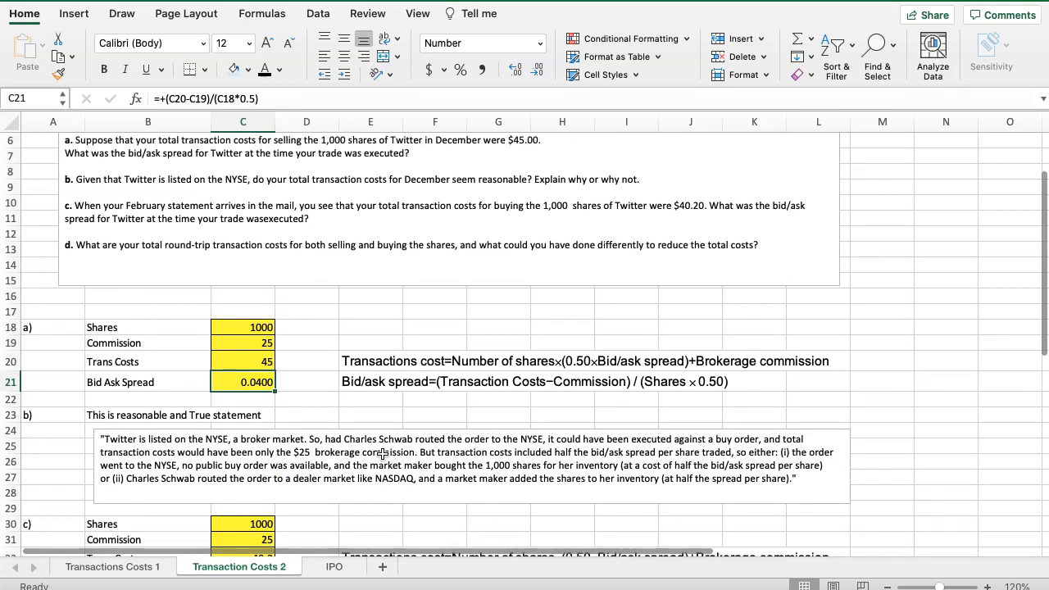
pyautogui.scroll(-3, 340, 345)
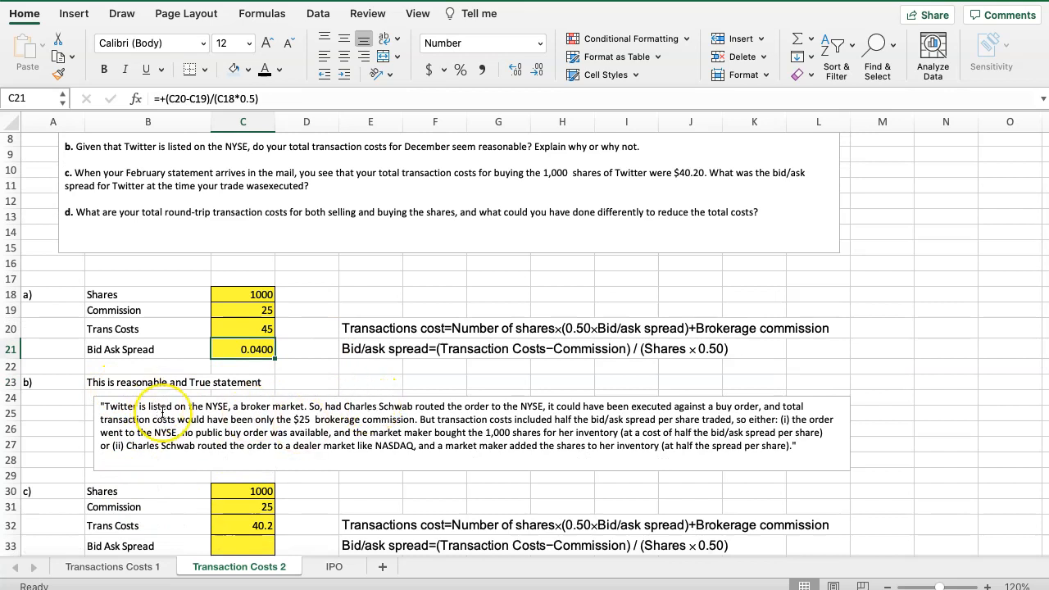
pyautogui.scroll(-2, 162, 412)
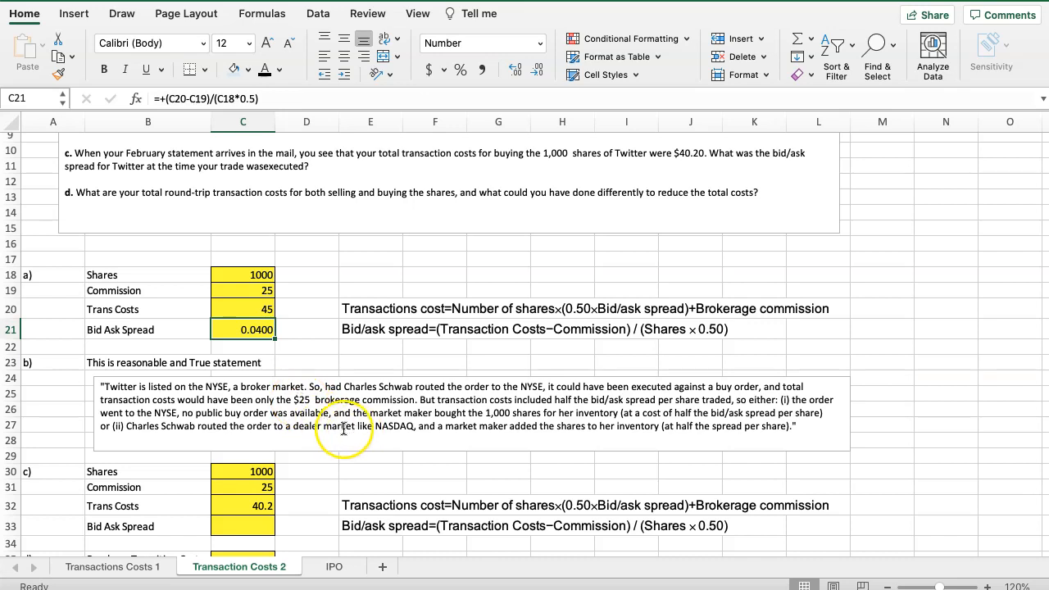
pyautogui.scroll(-1, 339, 427)
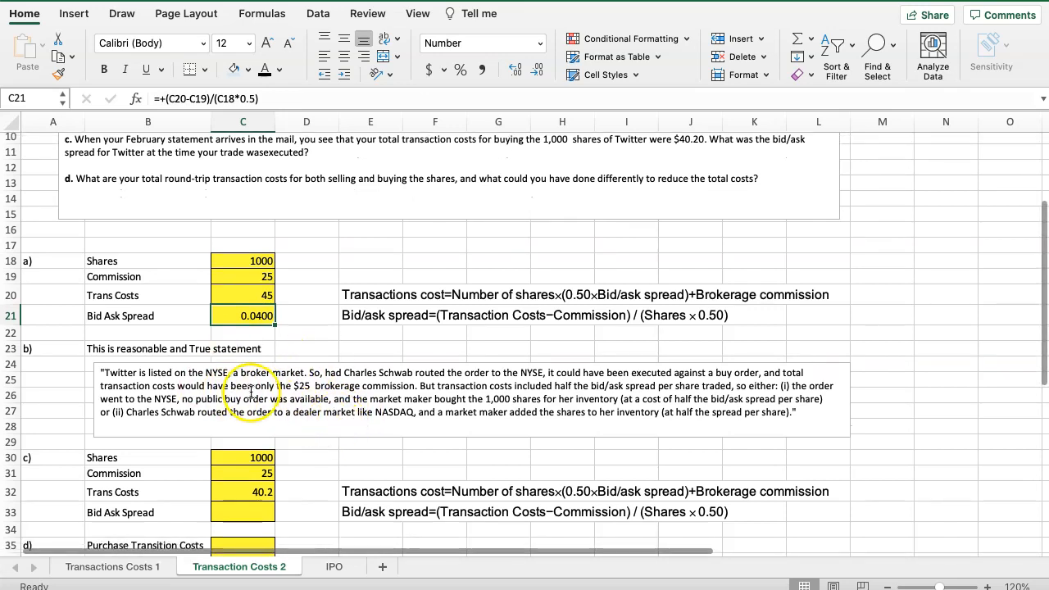
# Read the part c and d questions and compare them with the answer rows for both parts
pyautogui.scroll(2, 246, 377)
pyautogui.scroll(3, 245, 369)
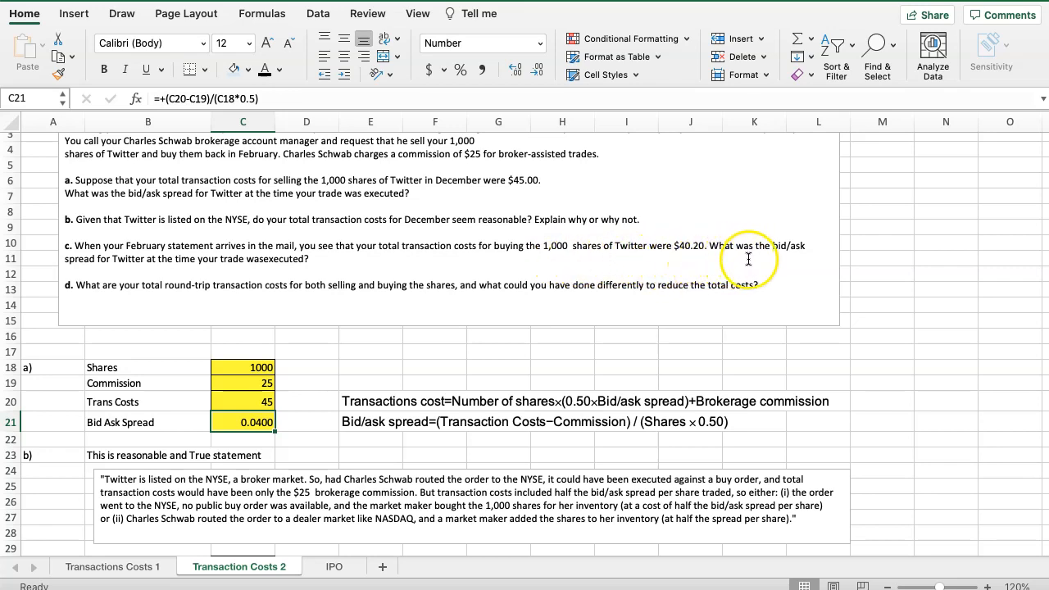
pyautogui.scroll(-2, 241, 300)
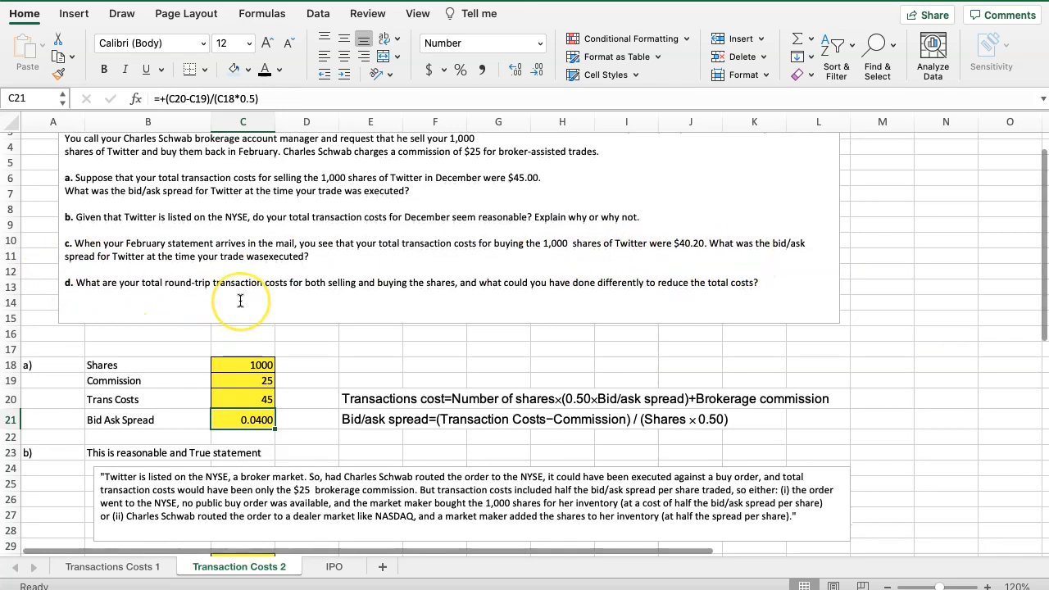
pyautogui.scroll(-5, 241, 300)
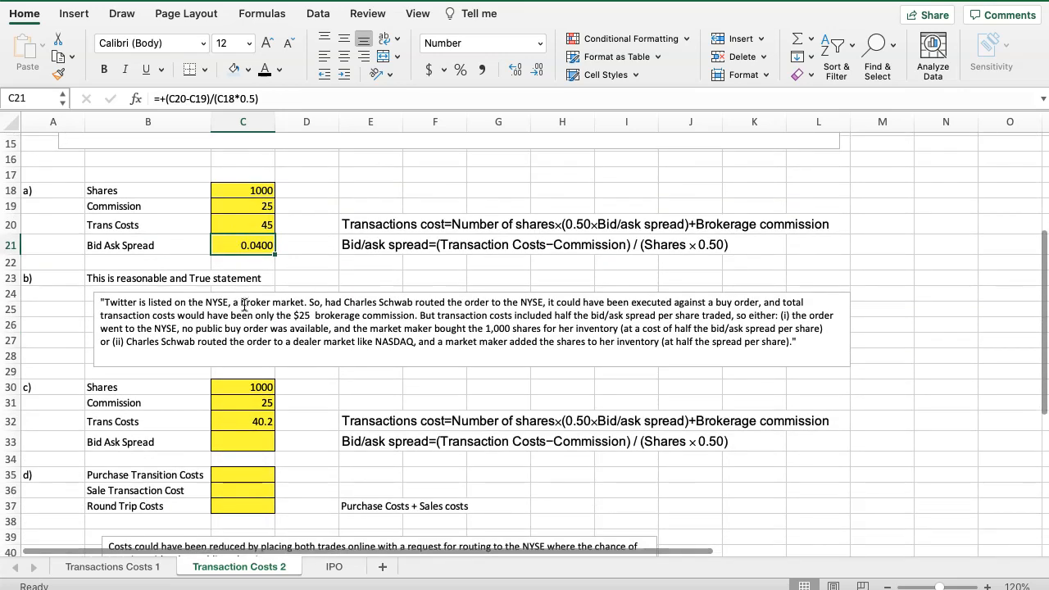
pyautogui.scroll(3, 244, 305)
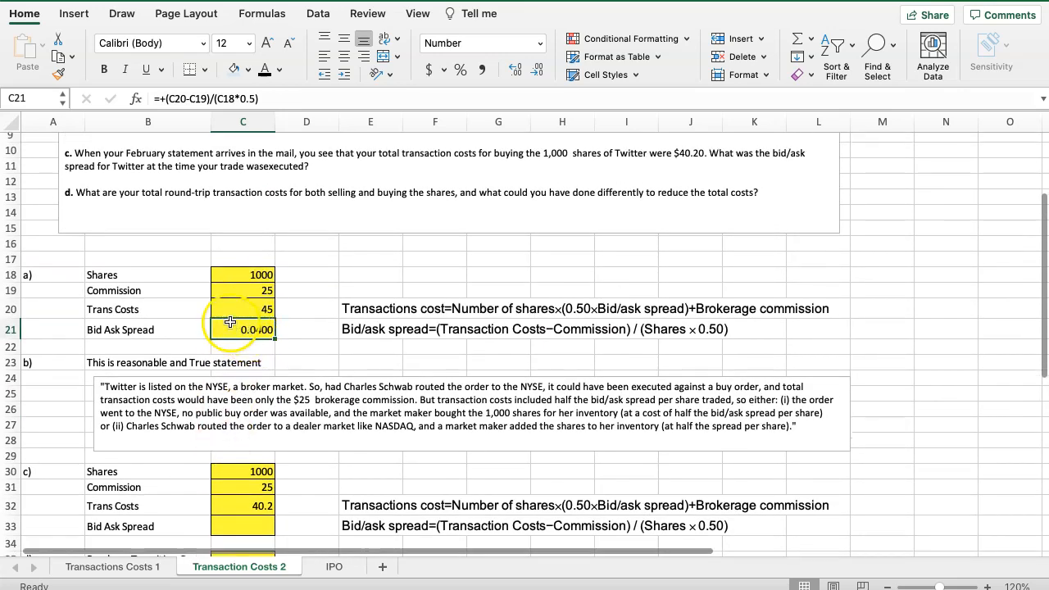
pyautogui.scroll(-3, 85, 415)
# Copy the part a bid/ask spread formula from C21 to C33 for part c
pyautogui.click(243, 452)
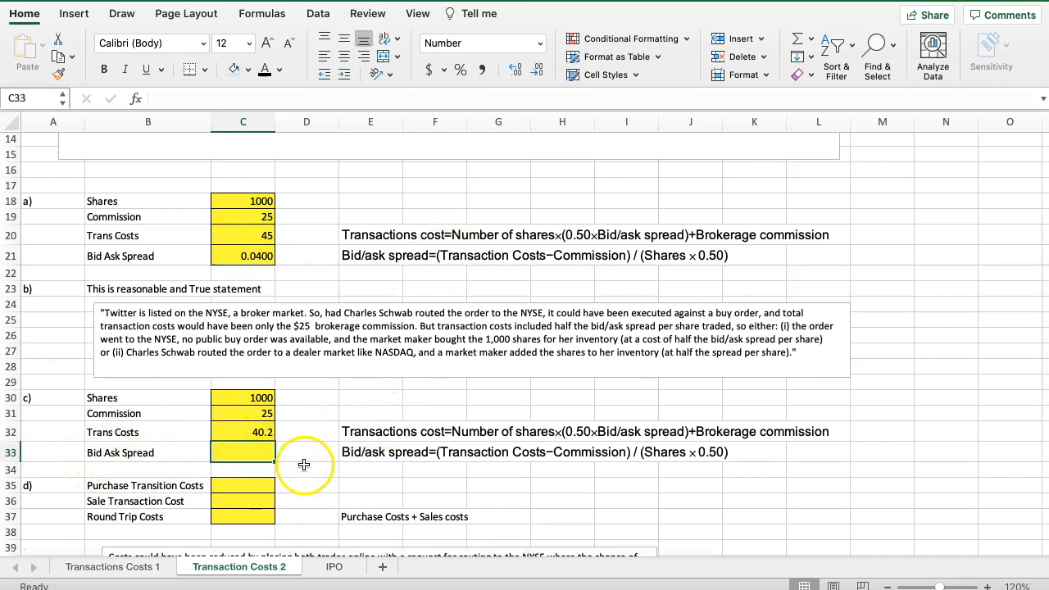
pyautogui.scroll(4, 270, 430)
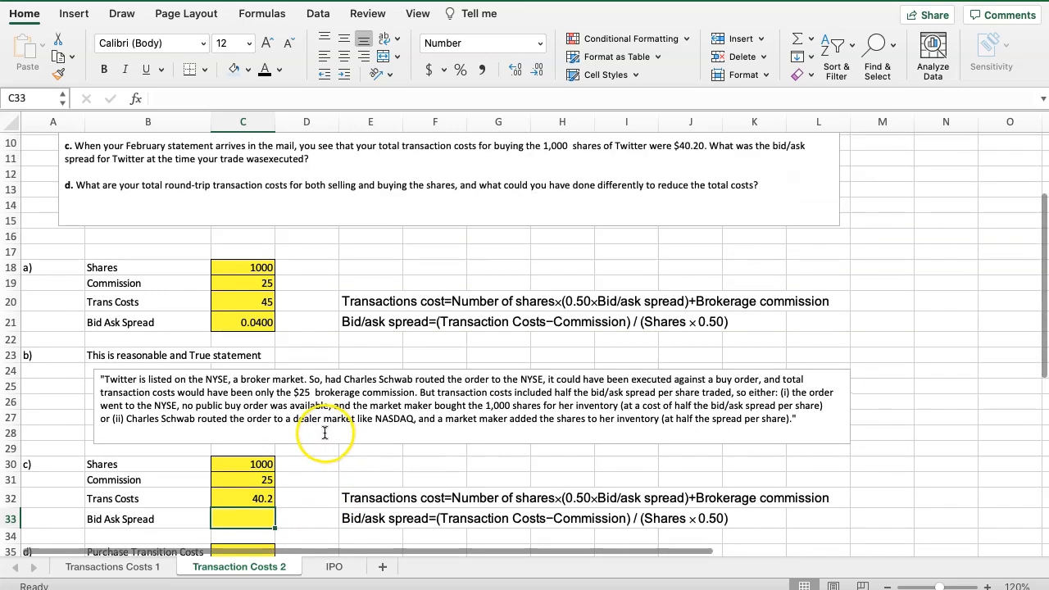
pyautogui.click(236, 323)
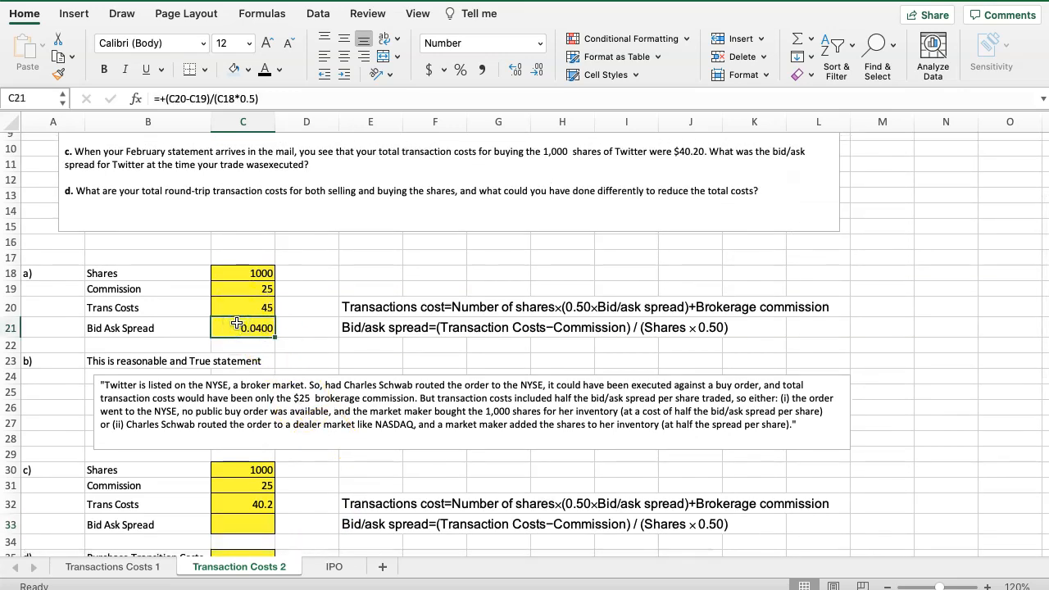
pyautogui.hotkey('ctrl', 'c')
pyautogui.press('Down')
pyautogui.press('Down')
pyautogui.press('Down')
pyautogui.press('Down')
pyautogui.press('Down')
pyautogui.press('Down')
pyautogui.press('Down')
pyautogui.press('Down')
pyautogui.press('Down')
pyautogui.press('Down')
pyautogui.press('Down')
pyautogui.press('Down')
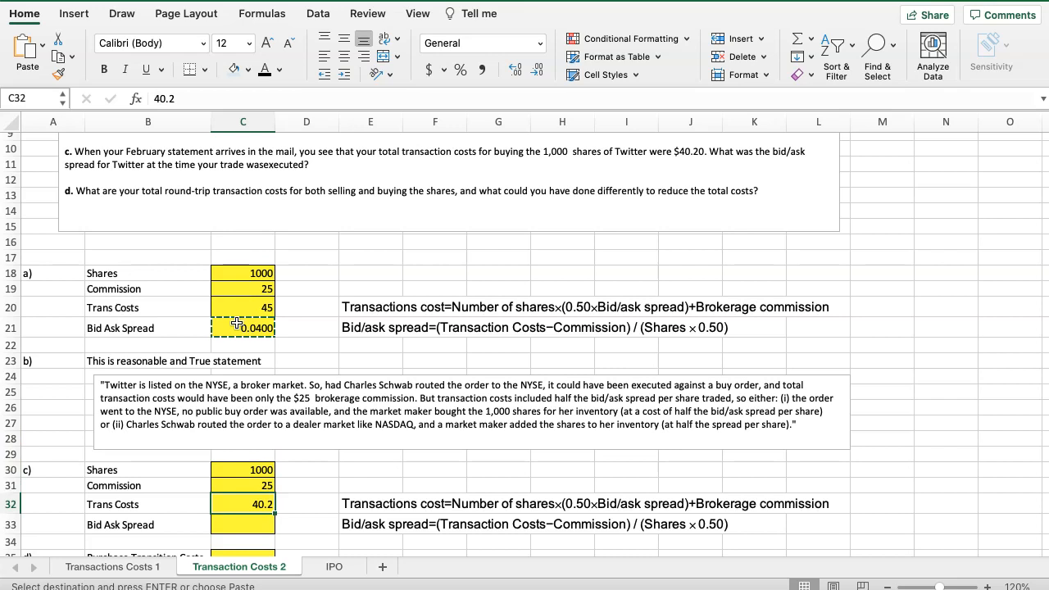
pyautogui.hotkey('ctrl', 'v')
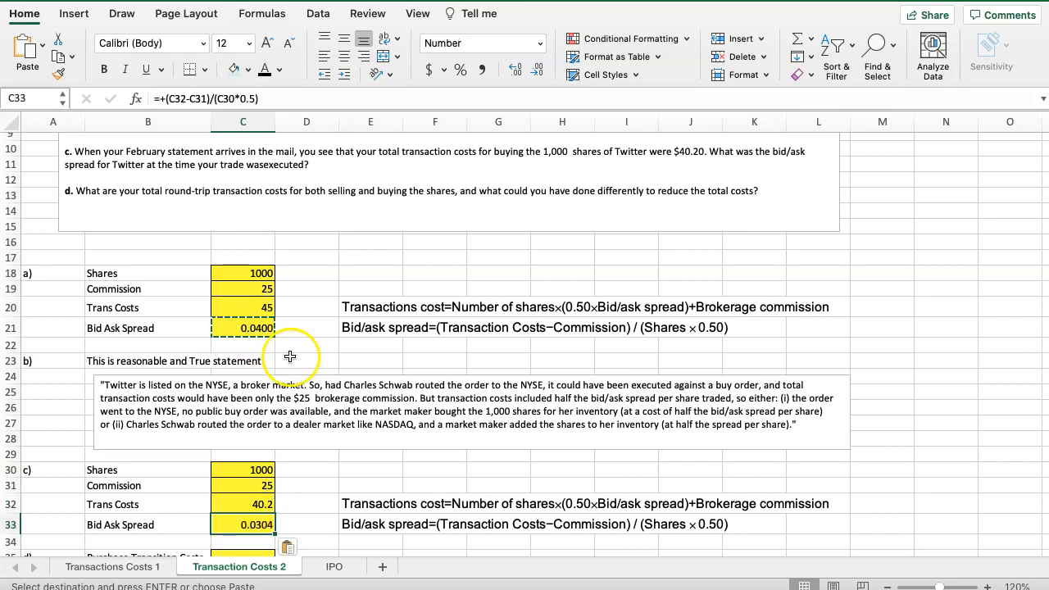
# Re-enter the part c bid/ask spread in C33 with the formula (C32-C31)/(C30*.5)
pyautogui.scroll(-4, 300, 378)
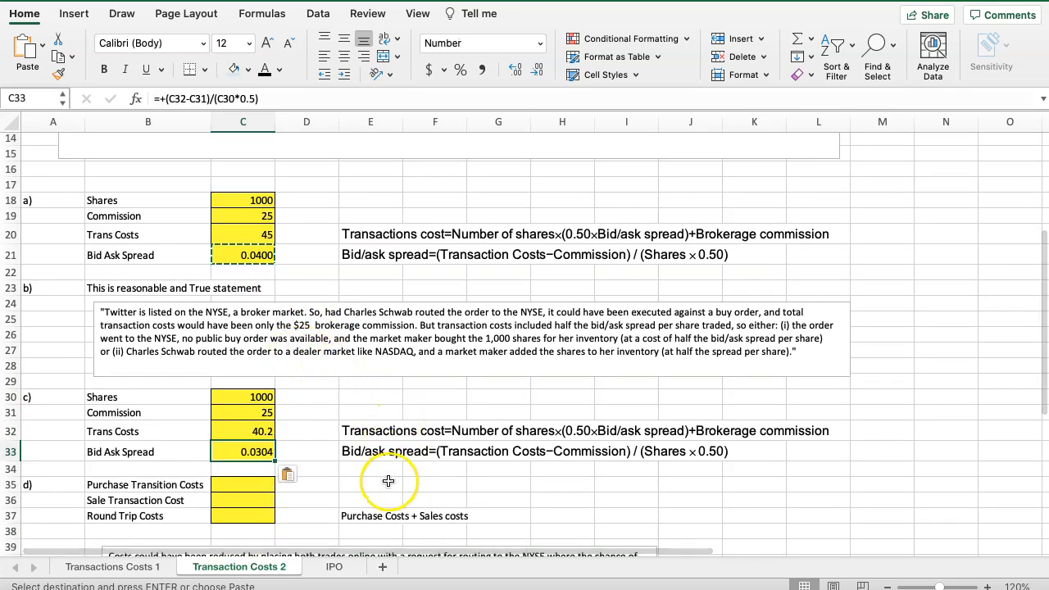
pyautogui.write('+')
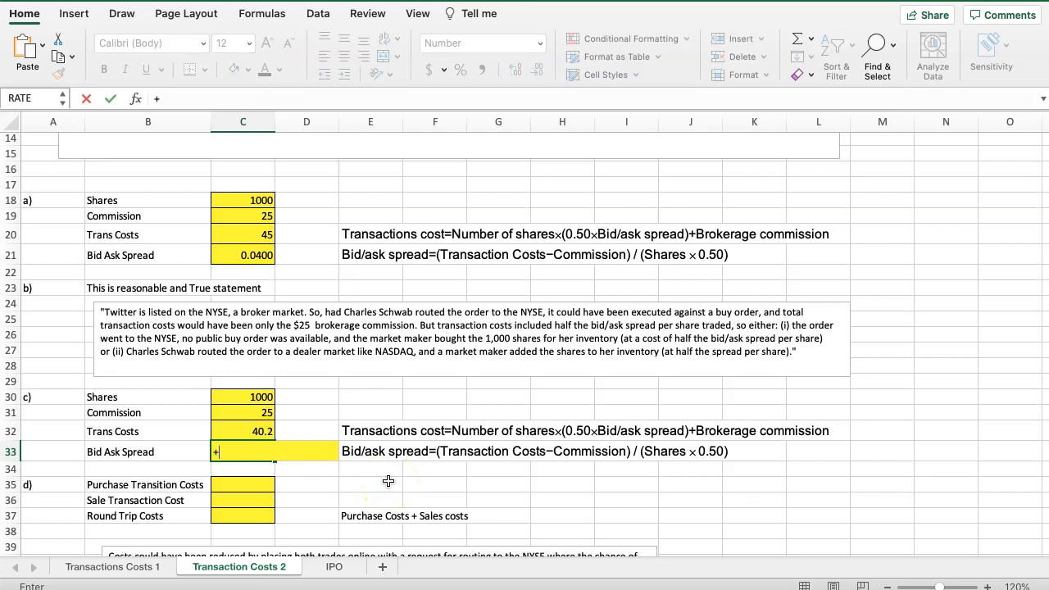
pyautogui.write('(')
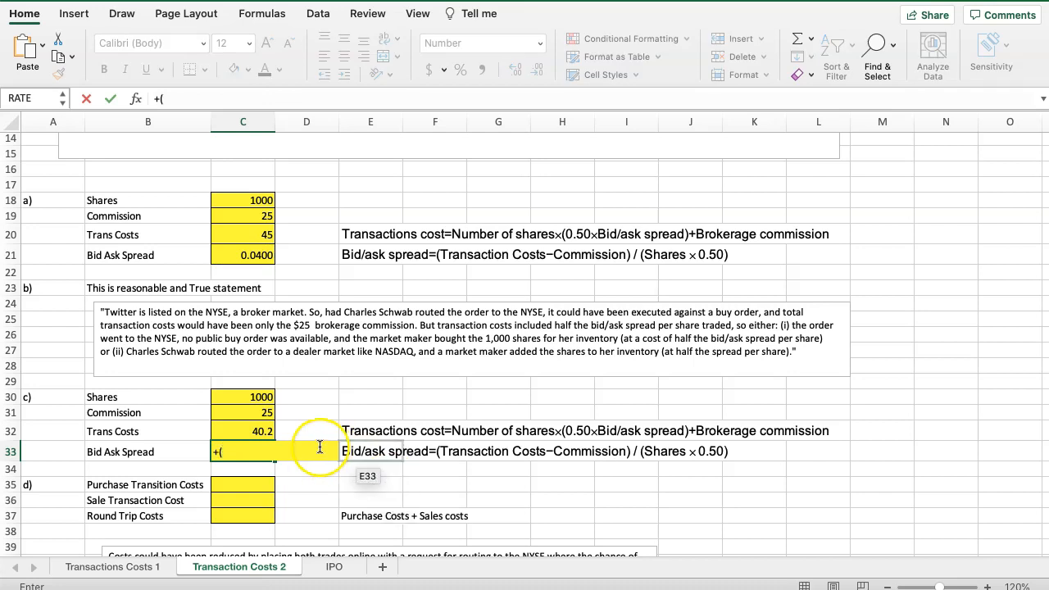
pyautogui.click(259, 432)
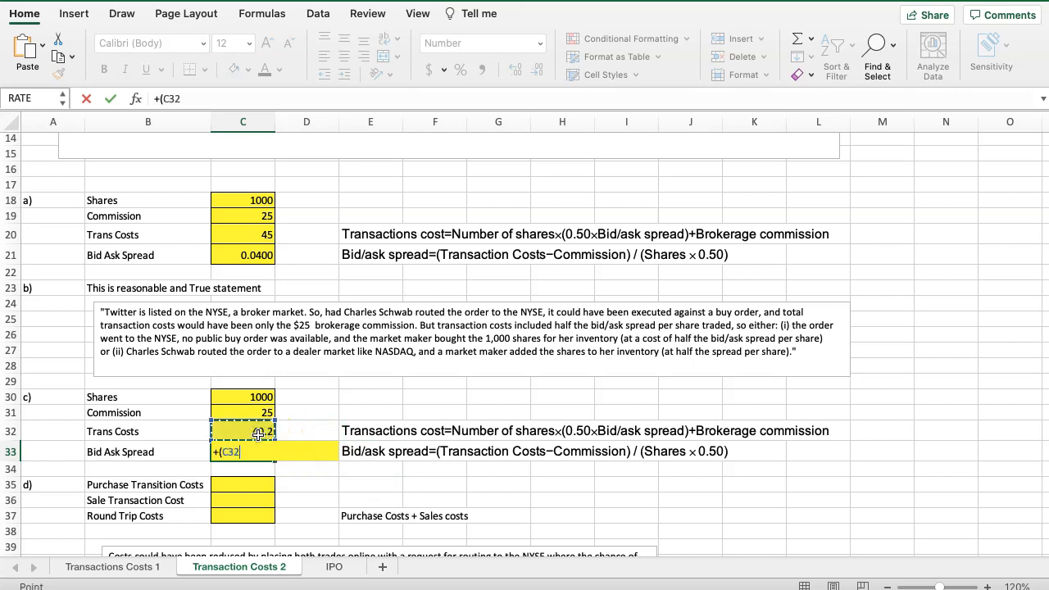
pyautogui.click(249, 410)
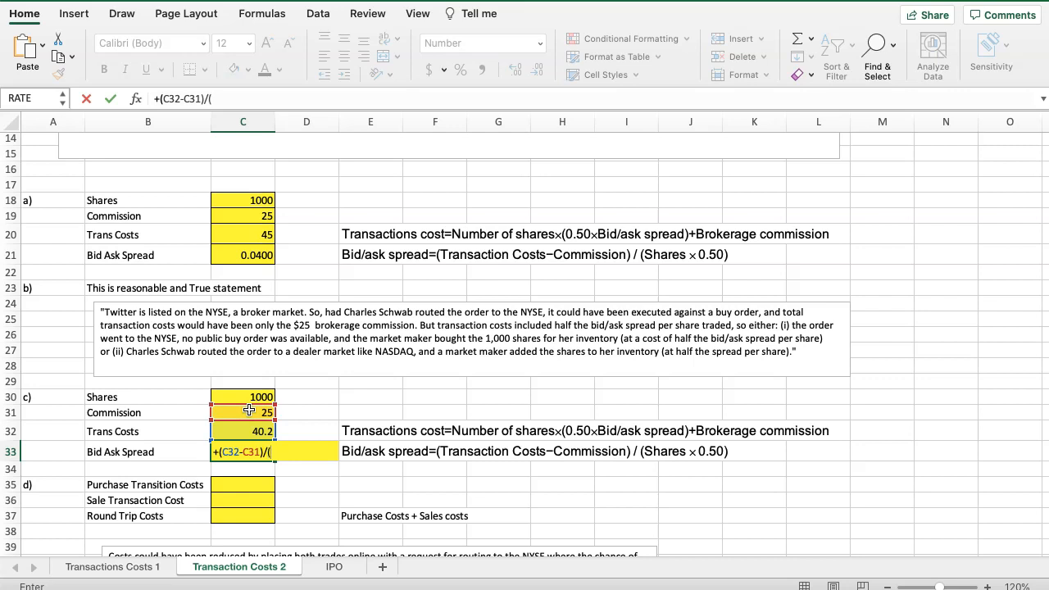
pyautogui.write(')/(')
pyautogui.click(241, 396)
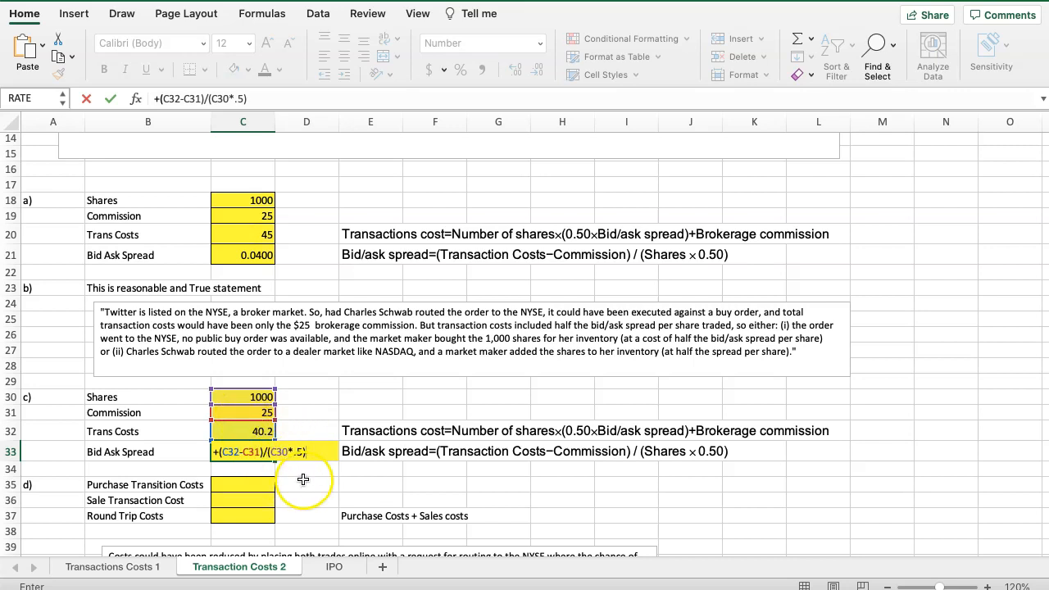
pyautogui.press('Return')
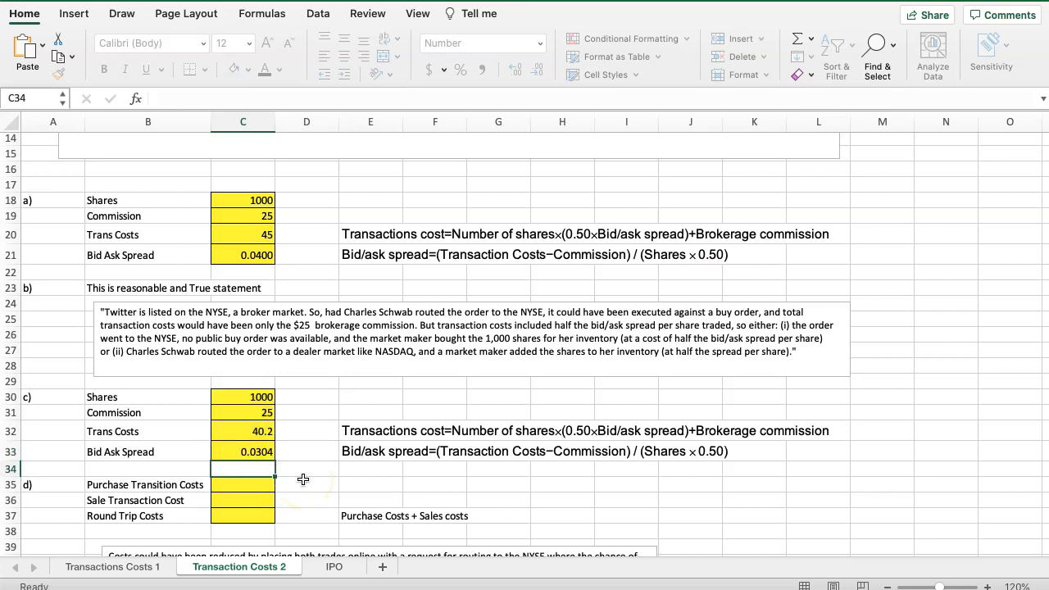
pyautogui.click(232, 452)
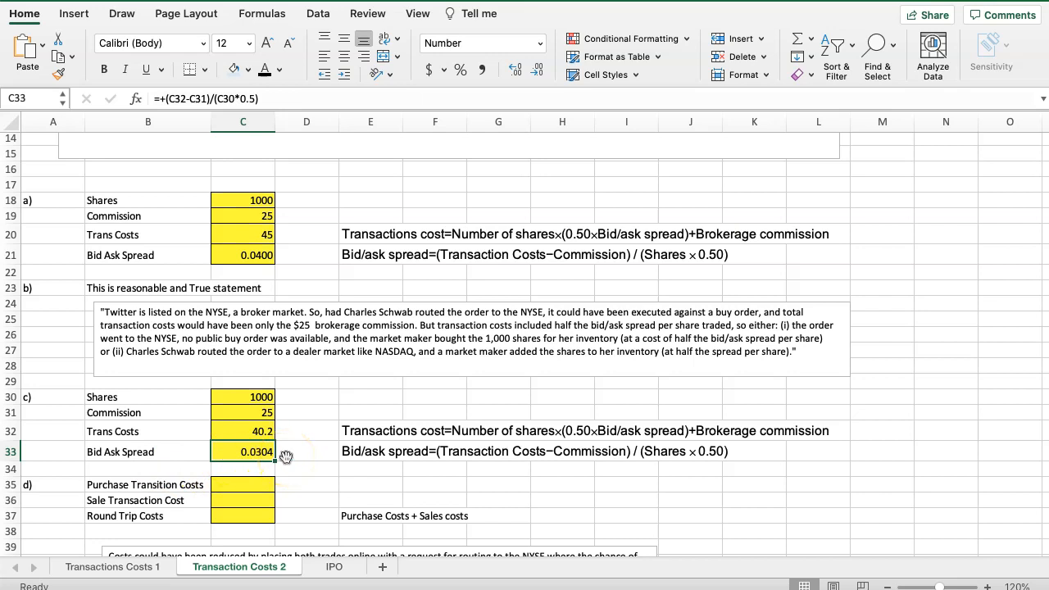
pyautogui.scroll(5, 278, 447)
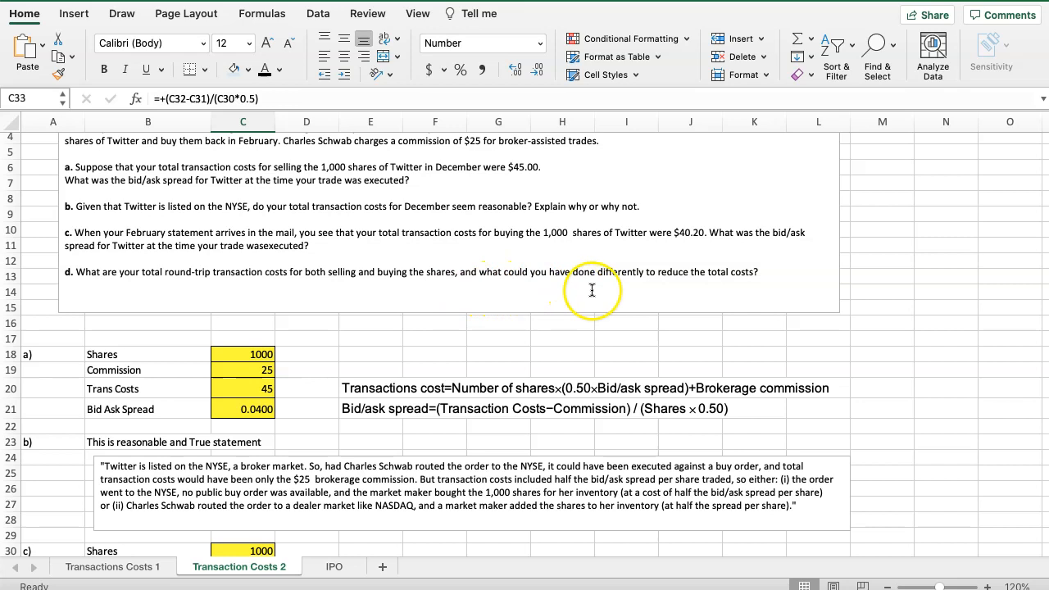
pyautogui.scroll(-2, 694, 297)
pyautogui.scroll(-10, 695, 297)
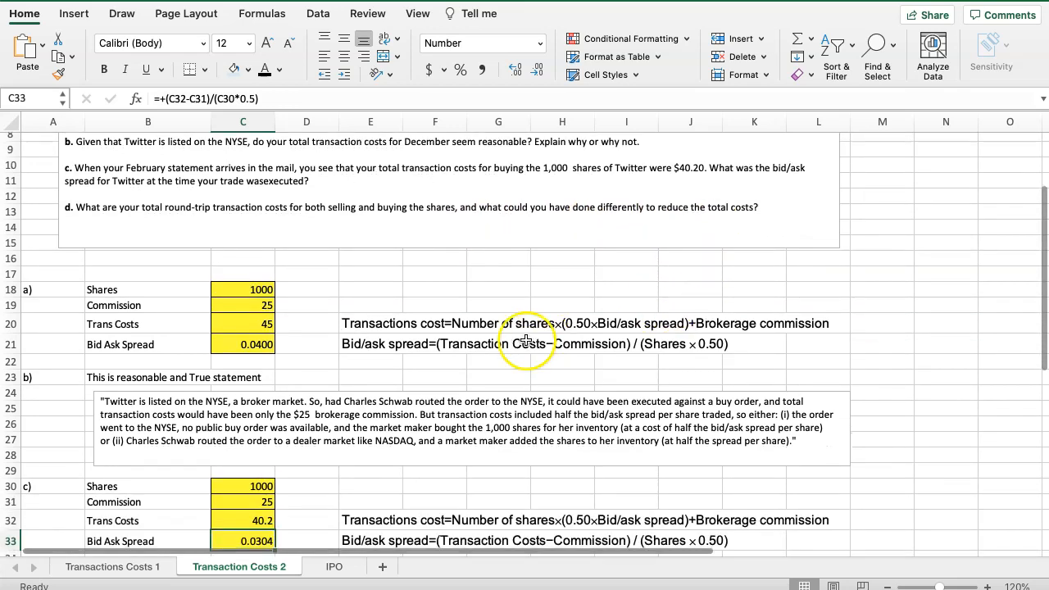
pyautogui.click(245, 409)
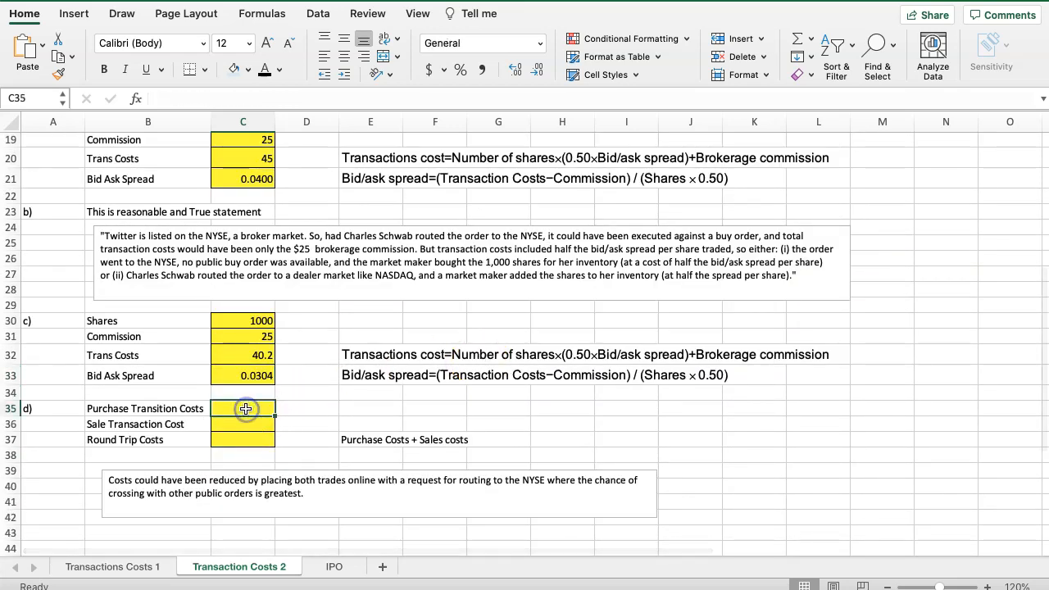
pyautogui.write('+')
pyautogui.scroll(3, 246, 273)
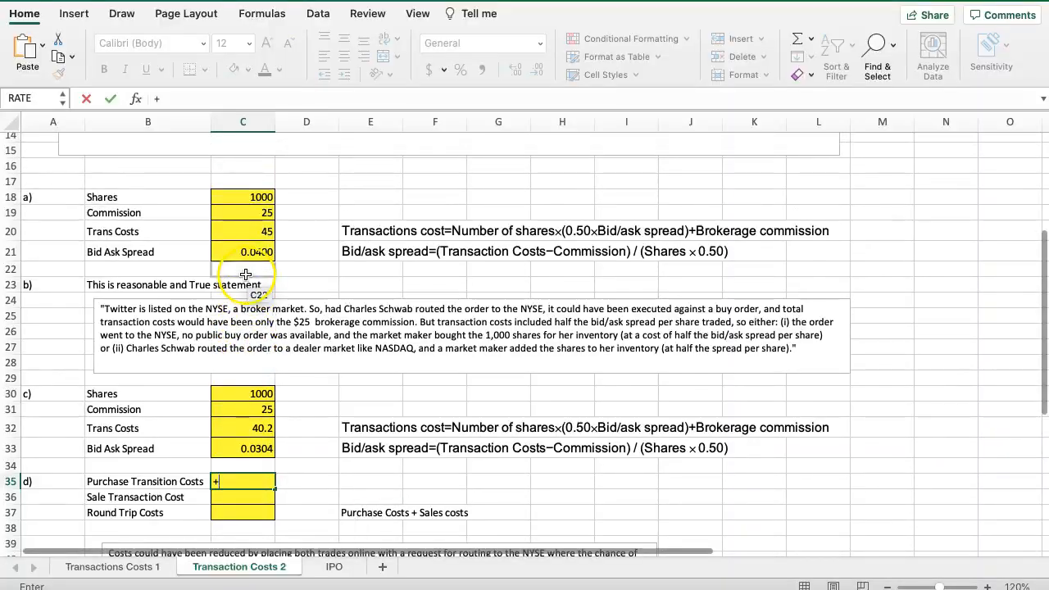
pyautogui.scroll(1, 283, 287)
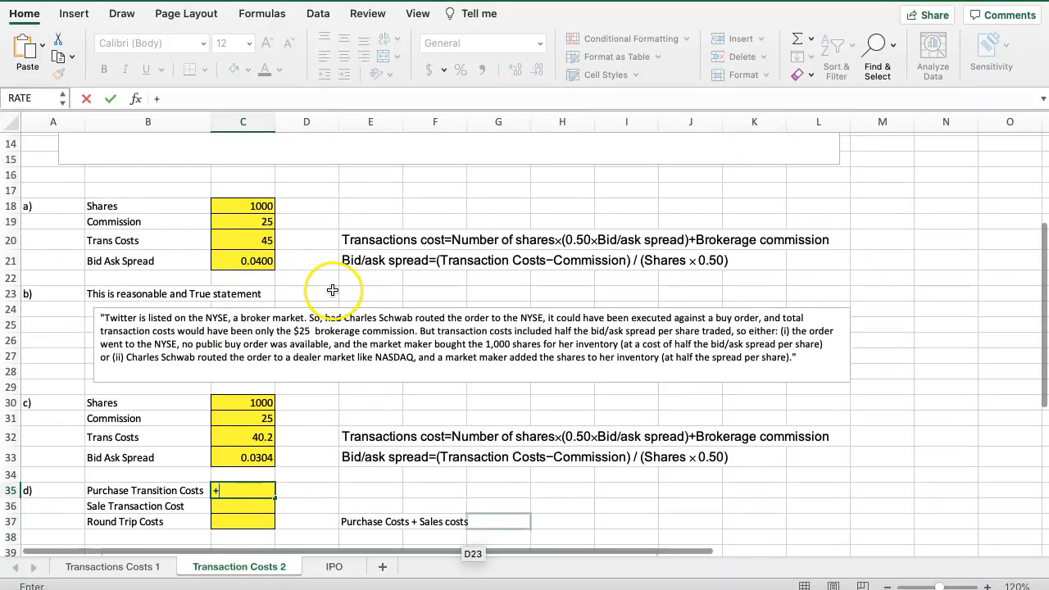
pyautogui.click(235, 241)
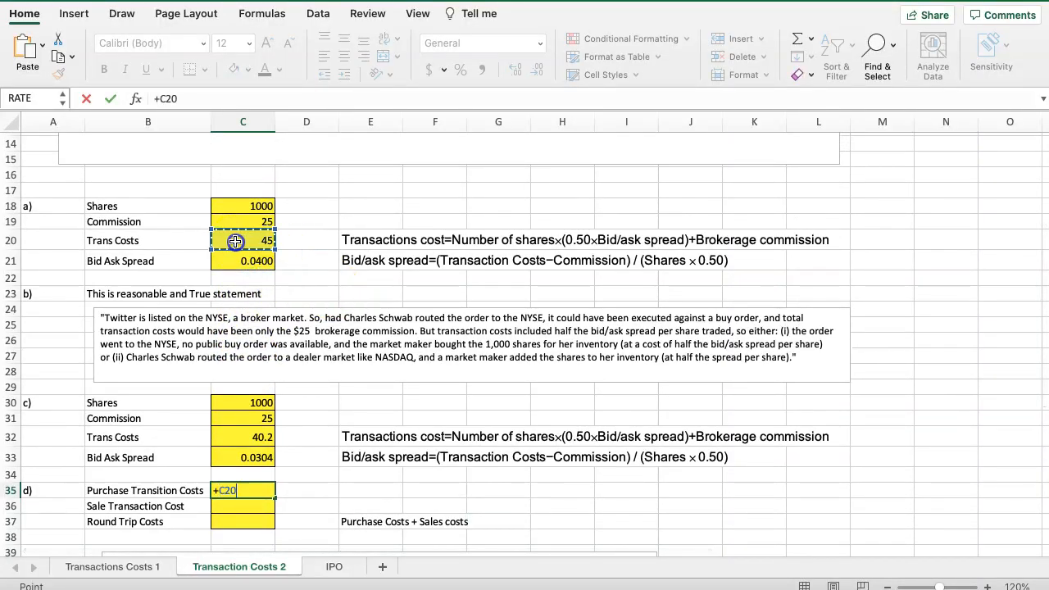
pyautogui.press('Escape')
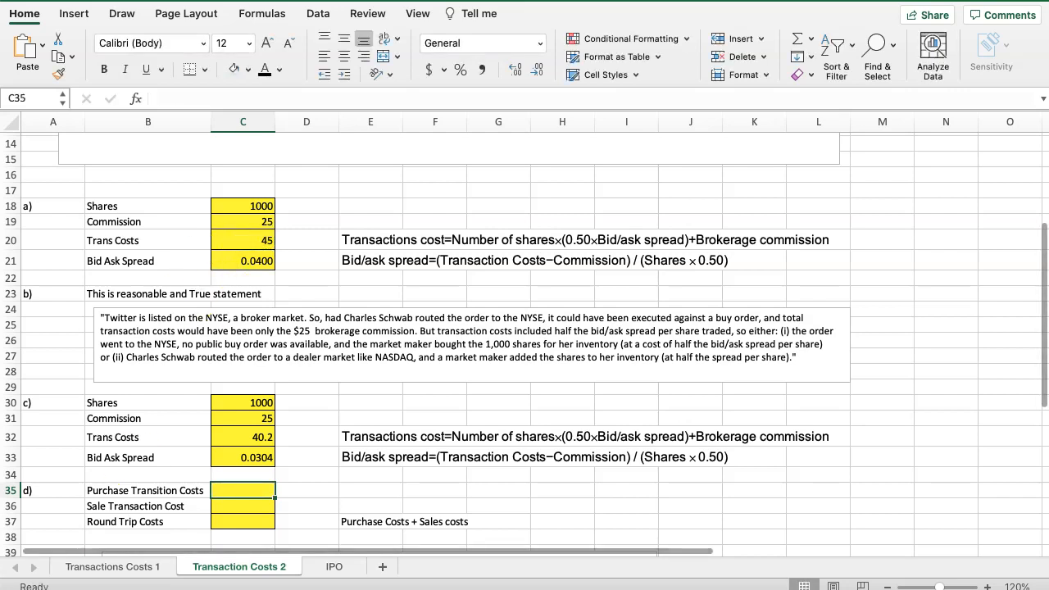
# Link the part d purchase transaction costs in C35 to the part a transaction costs in C20
pyautogui.write('+')
pyautogui.click(238, 239)
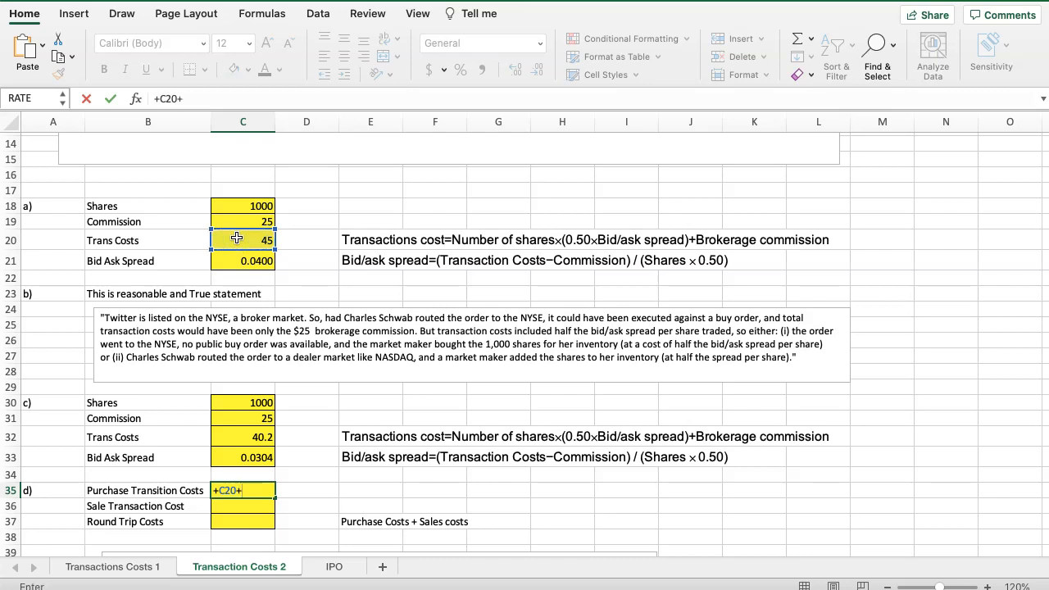
pyautogui.press('Return')
pyautogui.write('+')
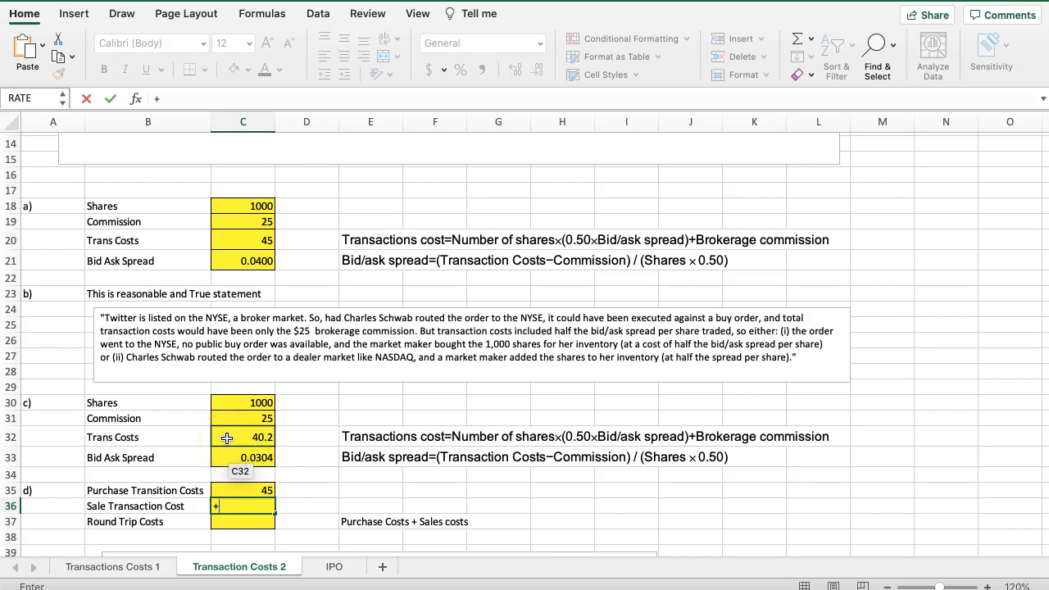
pyautogui.press('Escape')
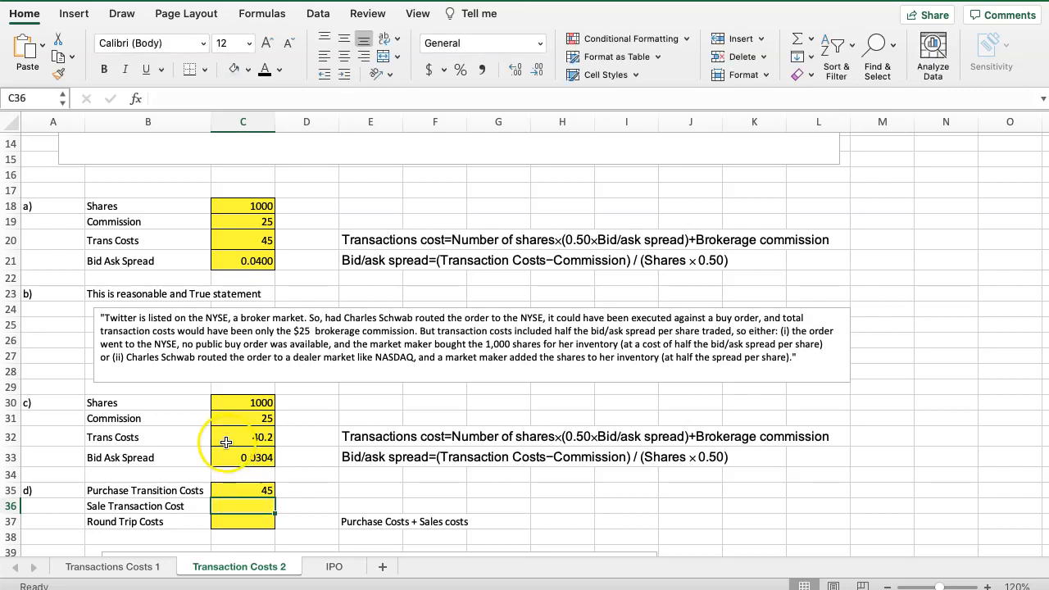
# Check the selling and buying details in the questions, and link the purchase transaction costs in C35 to the part c transaction costs in C32
pyautogui.scroll(5, 269, 312)
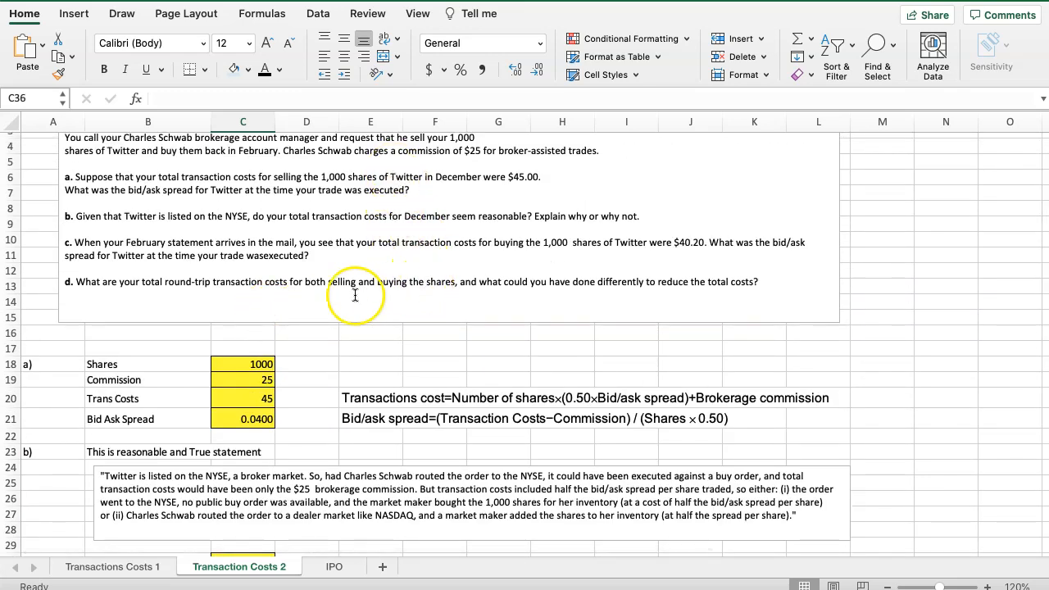
pyautogui.scroll(-1, 374, 292)
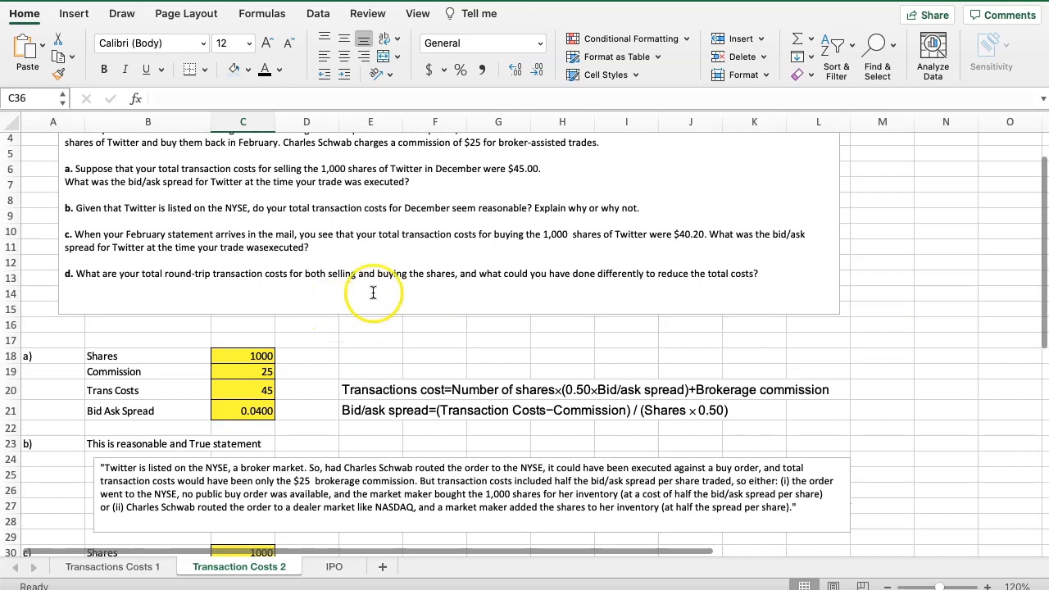
pyautogui.scroll(-3, 451, 304)
pyautogui.scroll(-6, 368, 369)
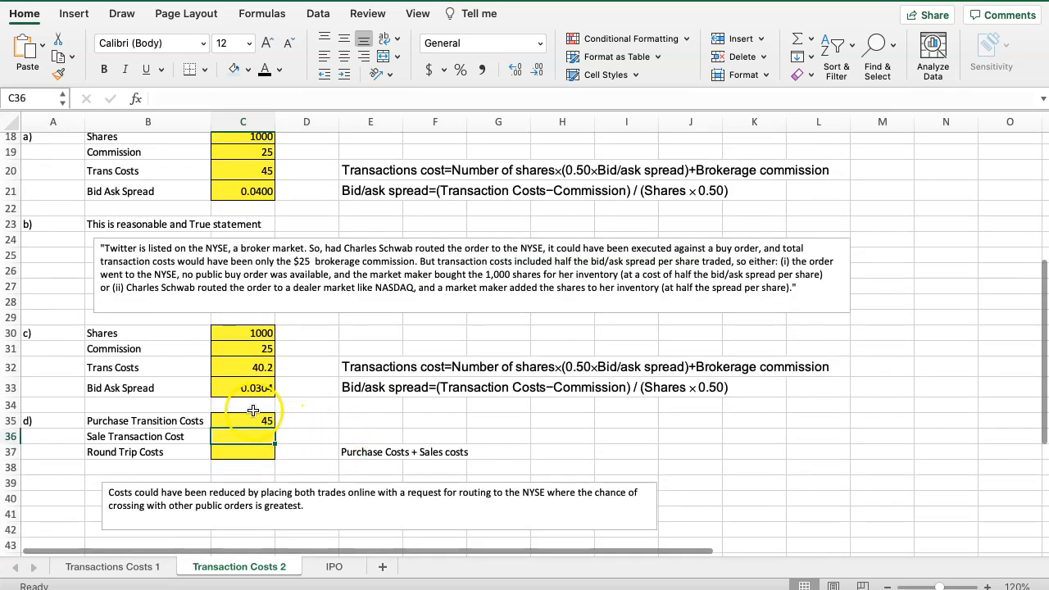
pyautogui.click(242, 419)
pyautogui.write('+')
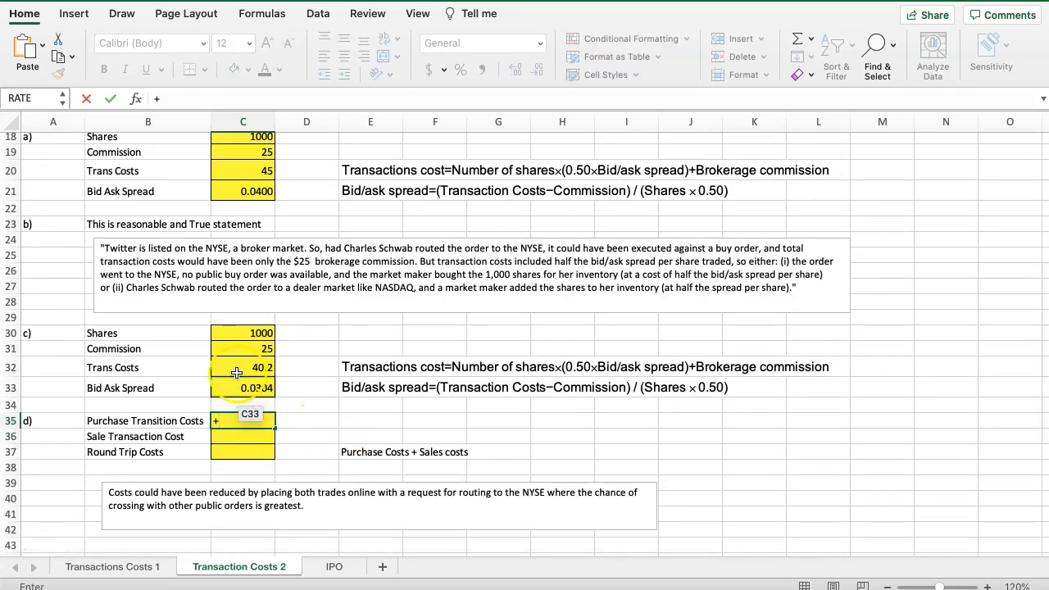
pyautogui.click(234, 367)
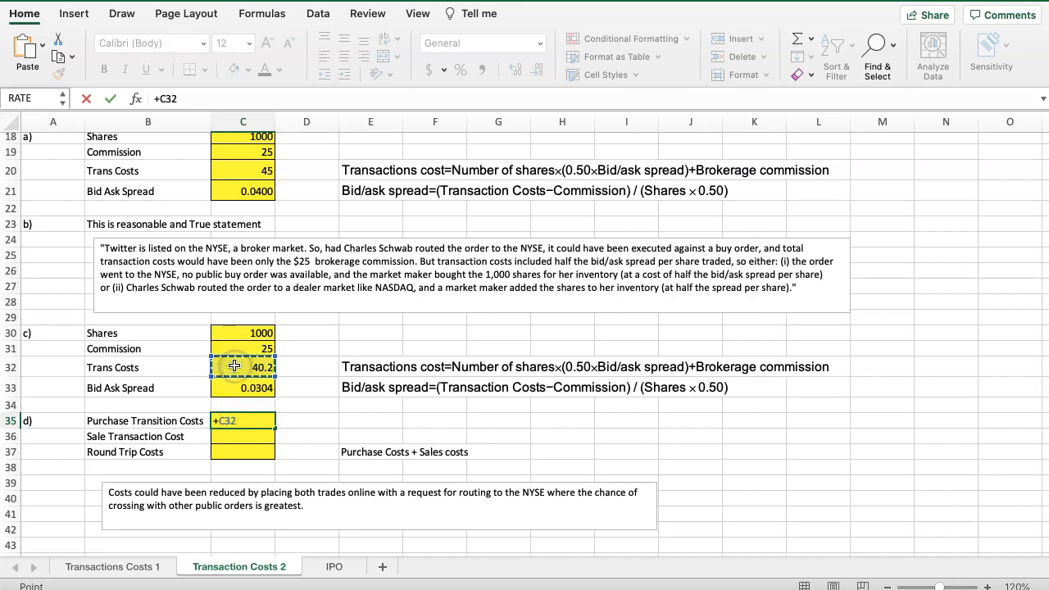
pyautogui.press('Return')
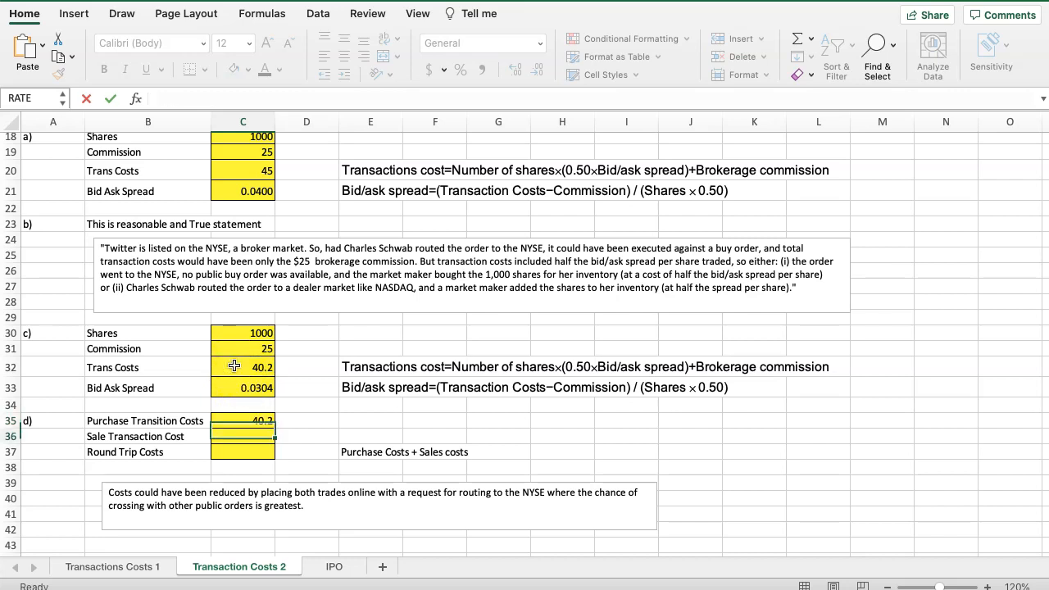
# Link the part d sale transaction cost in C36 to the part a transaction costs in C20
pyautogui.click(228, 168)
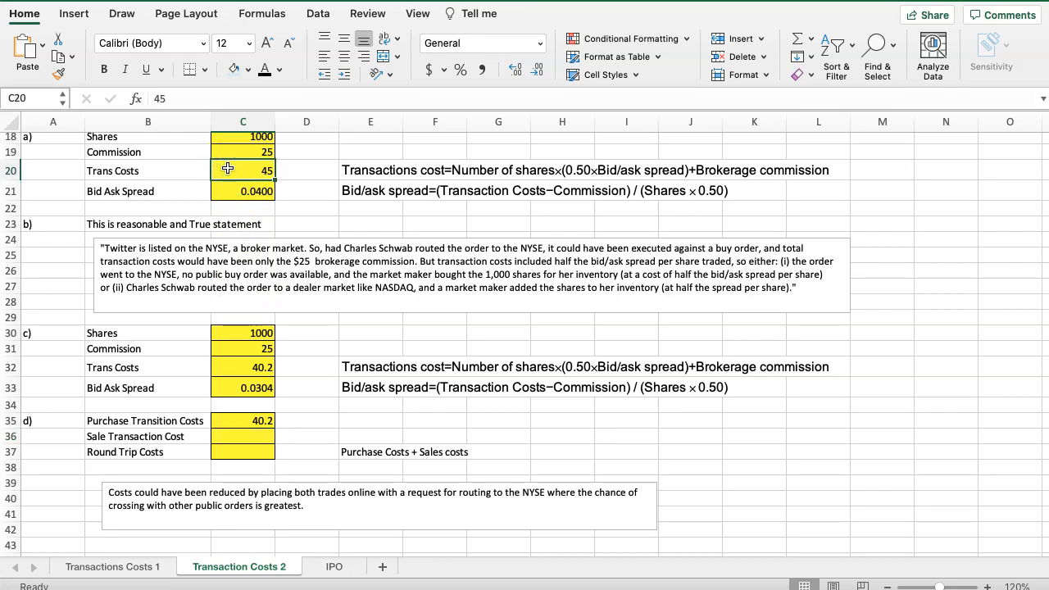
pyautogui.click(221, 436)
pyautogui.write('+')
pyautogui.click(237, 170)
pyautogui.press('Return')
# Calculate the round-trip costs in C37 as C36+C35, and review the cost-reduction explanation against the questions
pyautogui.write('+')
pyautogui.click(231, 436)
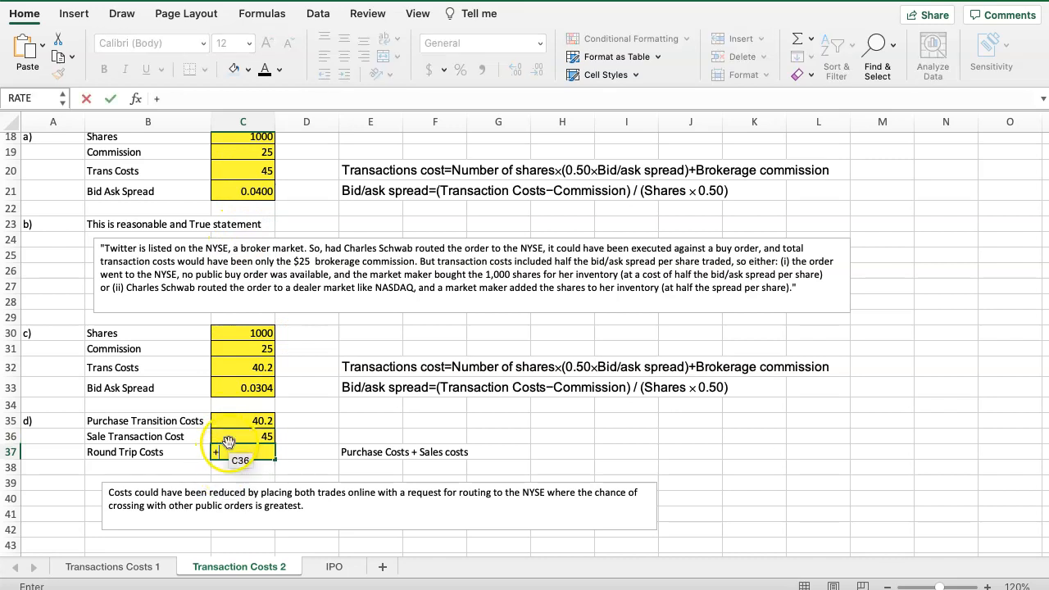
pyautogui.write('+')
pyautogui.click(231, 415)
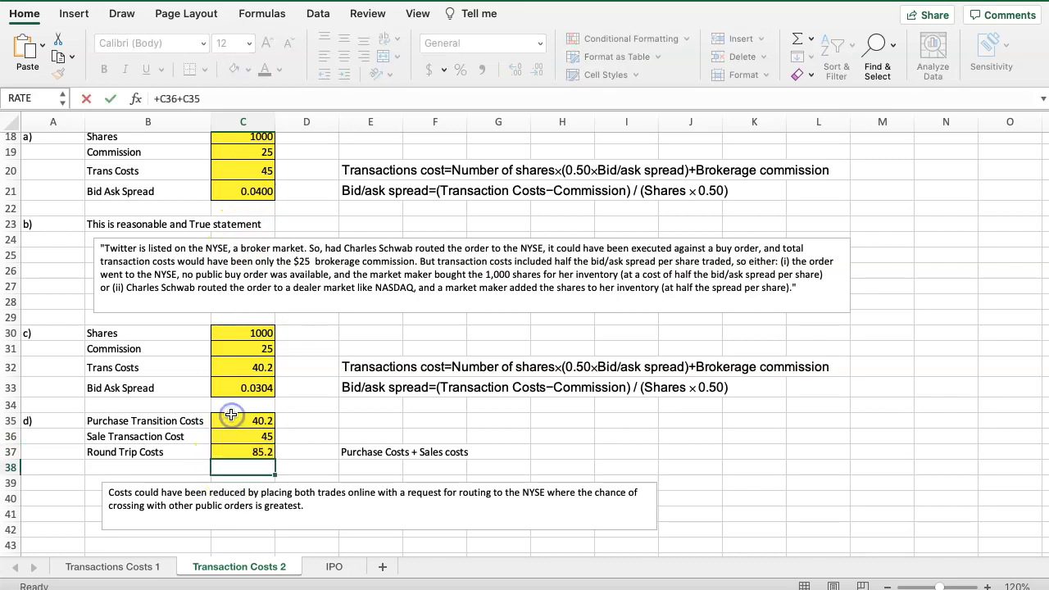
pyautogui.press('Return')
pyautogui.scroll(-3, 371, 408)
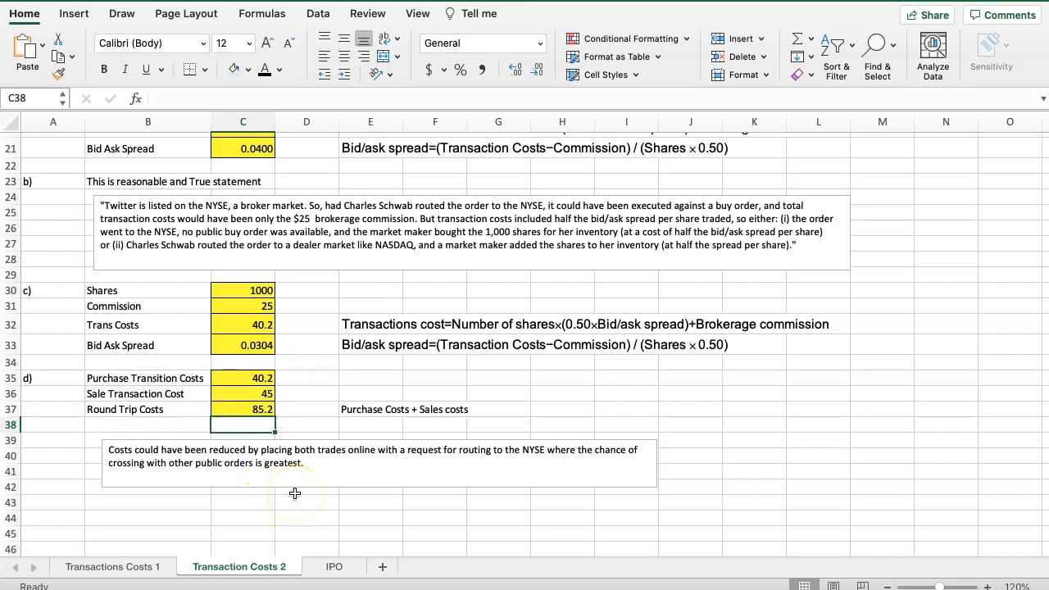
pyautogui.scroll(5, 300, 485)
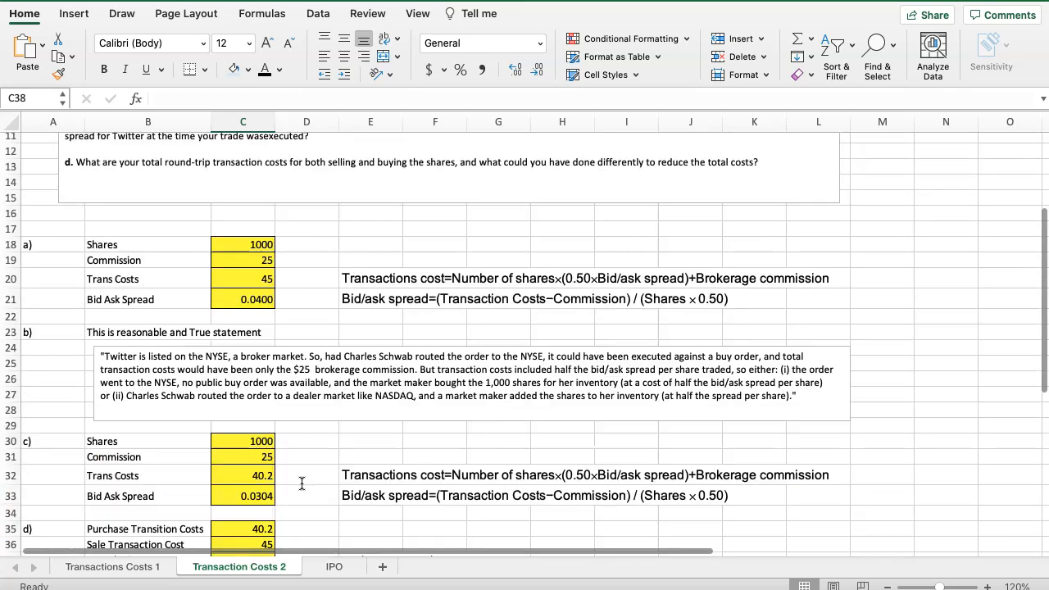
pyautogui.scroll(5, 301, 484)
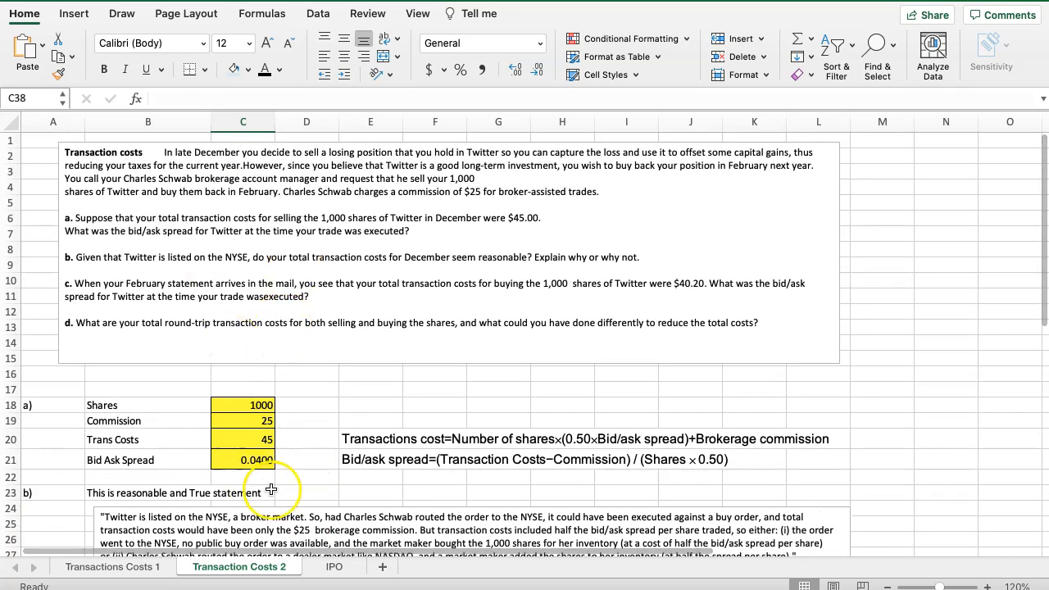
# On the IPO sheet, calculate Yext's total proceeds in D18 as D17*D16, shares issued times offer price
pyautogui.click(333, 567)
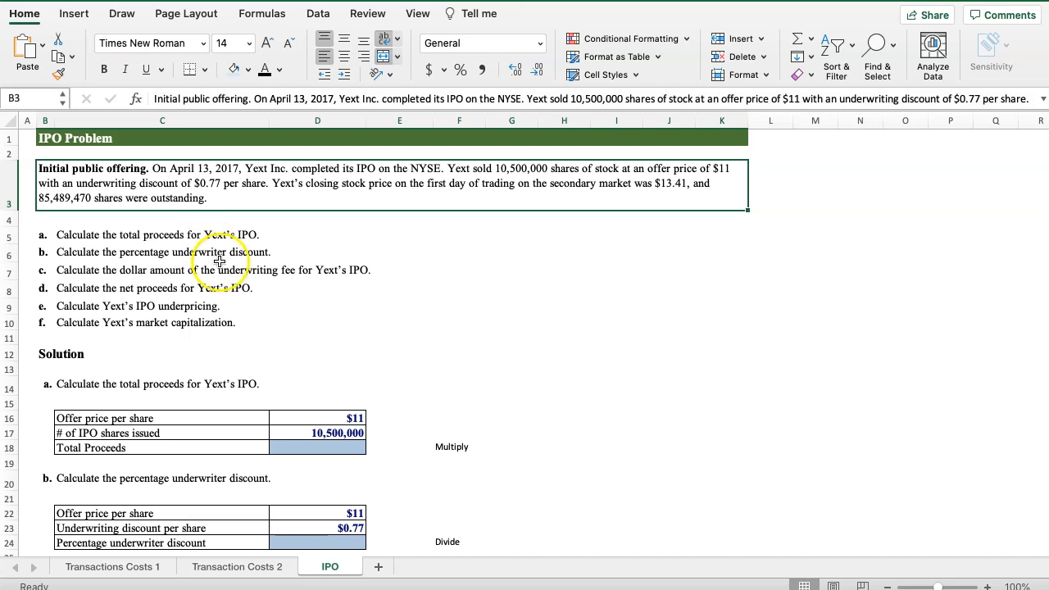
pyautogui.scroll(-2, 256, 292)
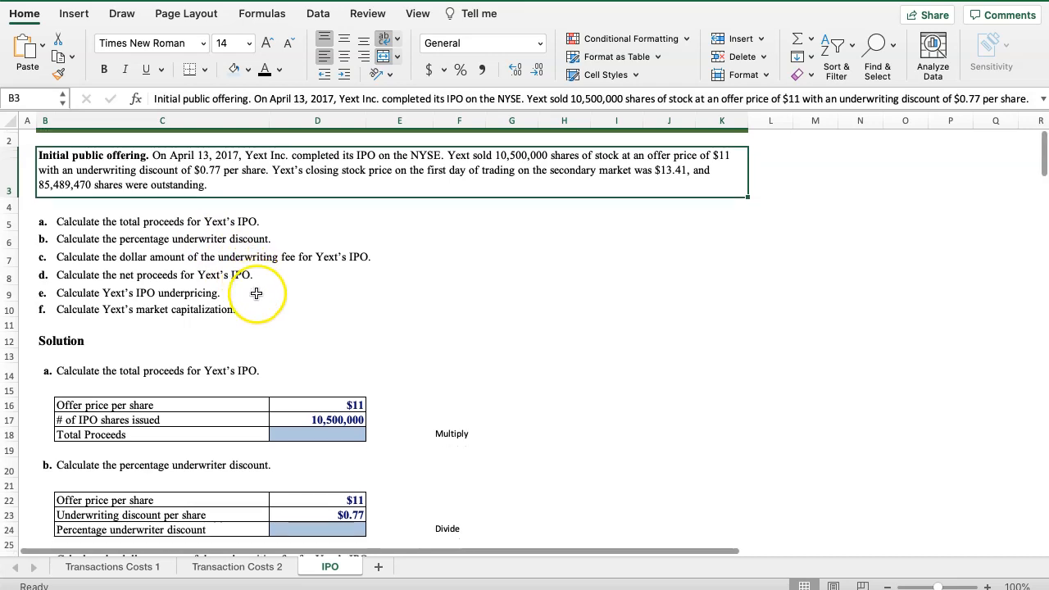
pyautogui.scroll(2, 172, 343)
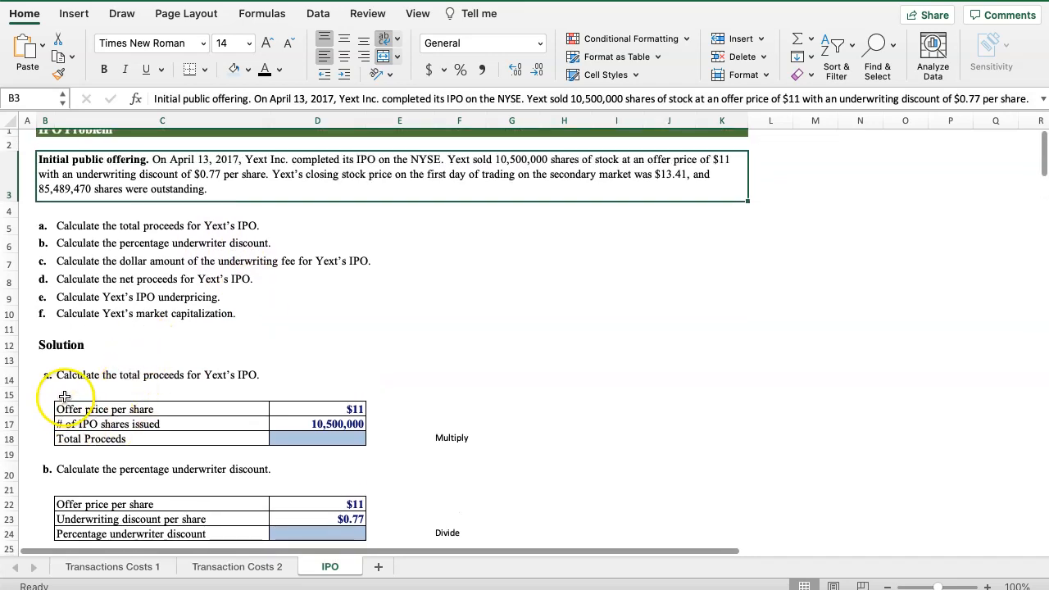
pyautogui.click(293, 439)
pyautogui.write('+')
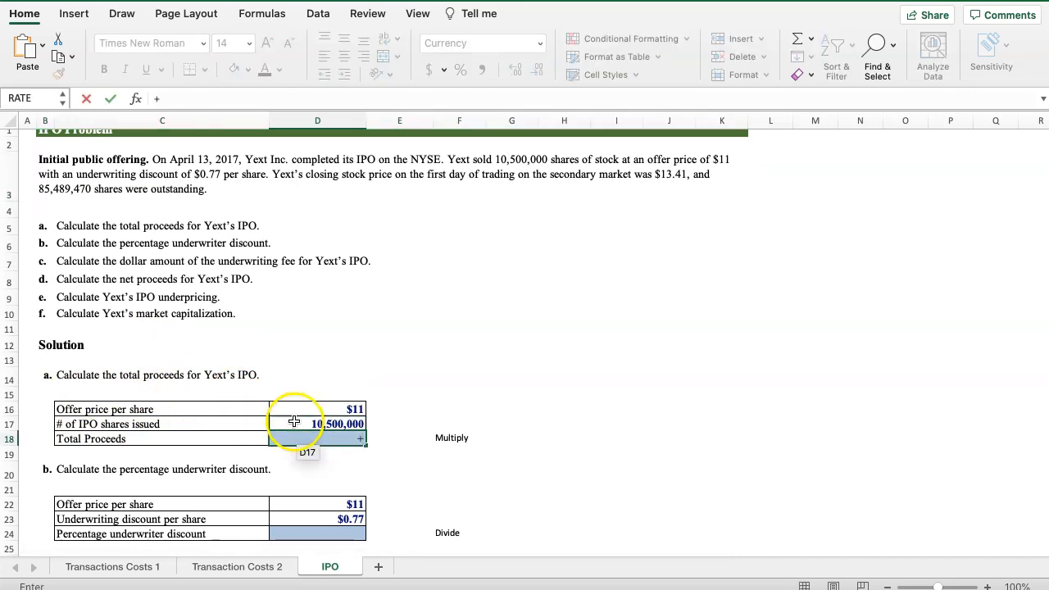
pyautogui.click(294, 421)
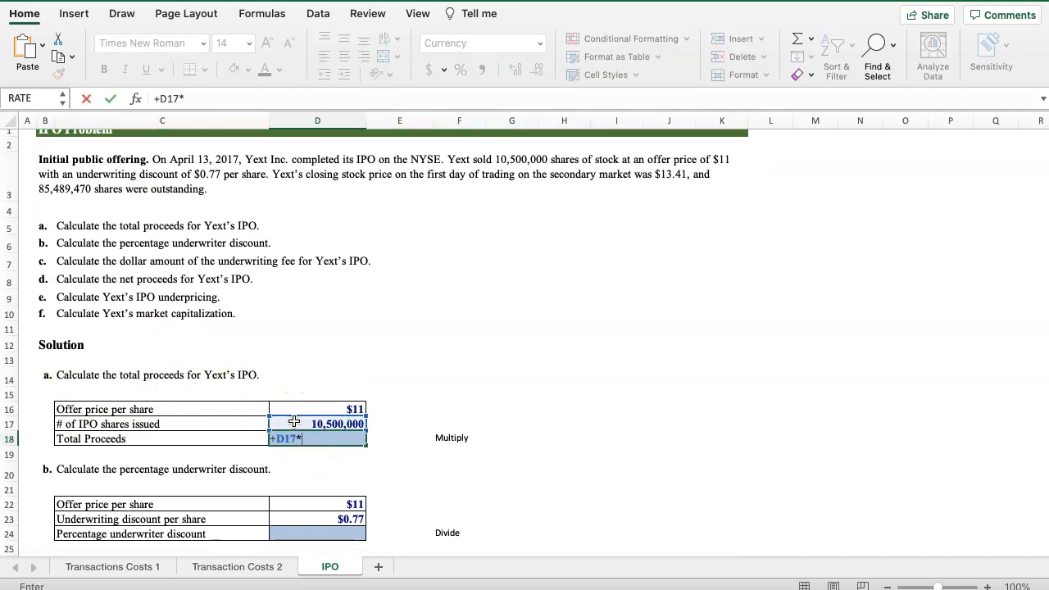
pyautogui.write('*')
pyautogui.click(294, 408)
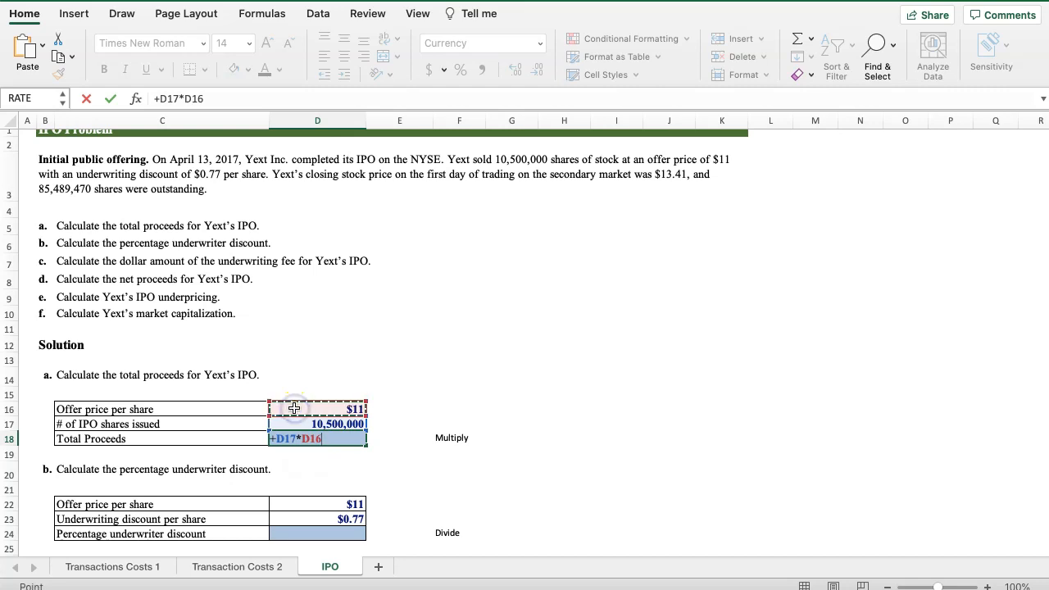
pyautogui.press('Return')
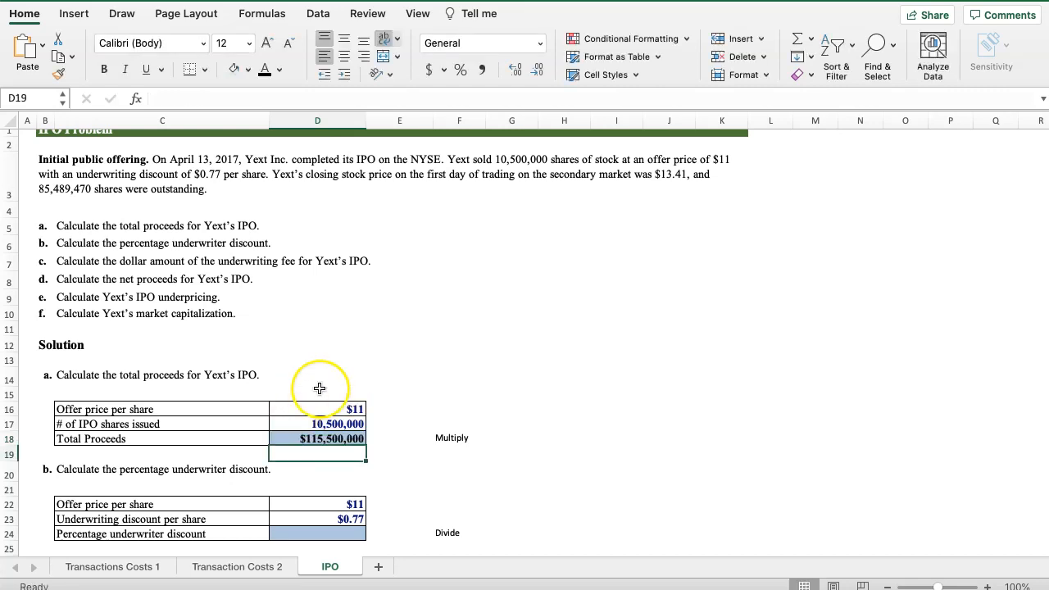
# Calculate the percentage underwriter discount in D24 as D23/D22 and display it with two decimal places
pyautogui.scroll(-2, 319, 387)
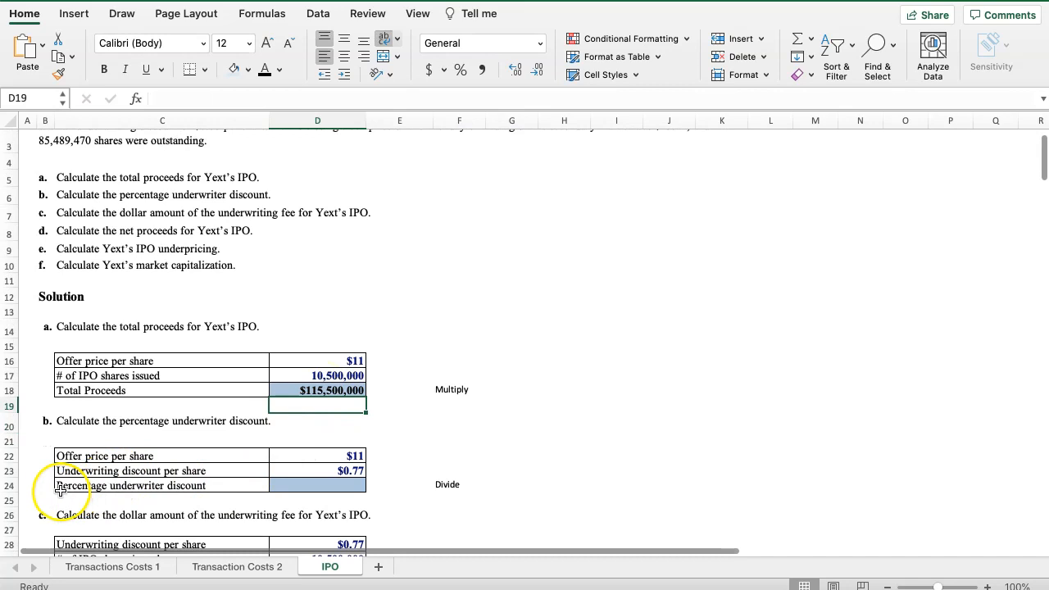
pyautogui.click(291, 482)
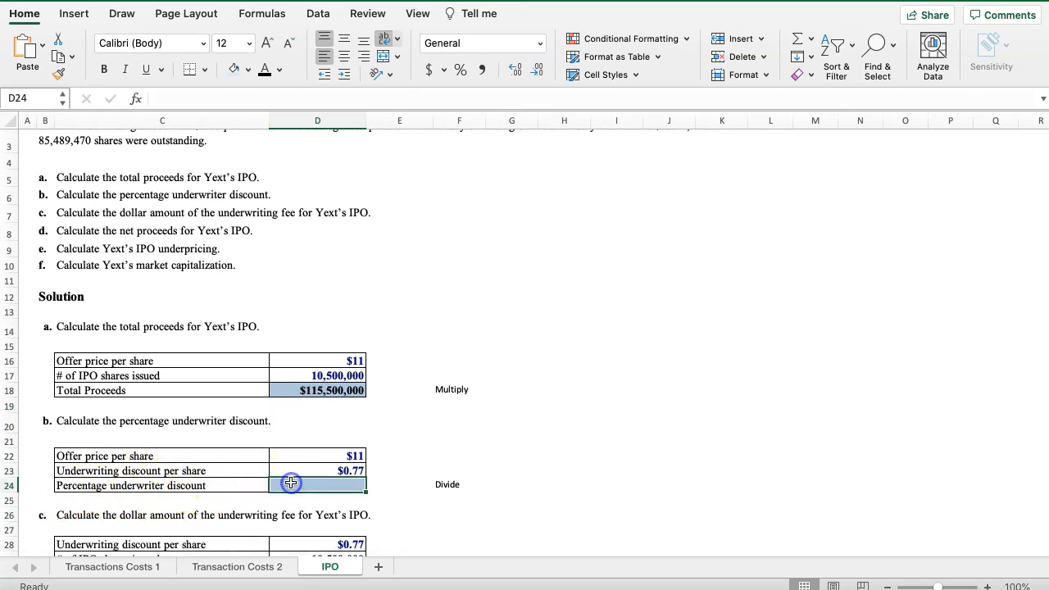
pyautogui.write('+')
pyautogui.click(287, 474)
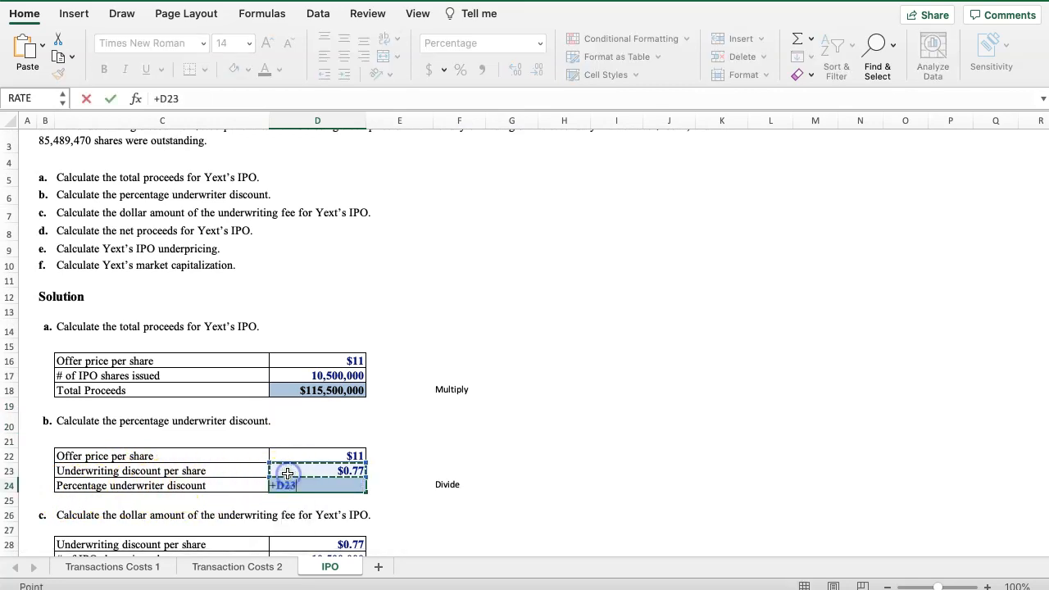
pyautogui.write('/')
pyautogui.click(287, 456)
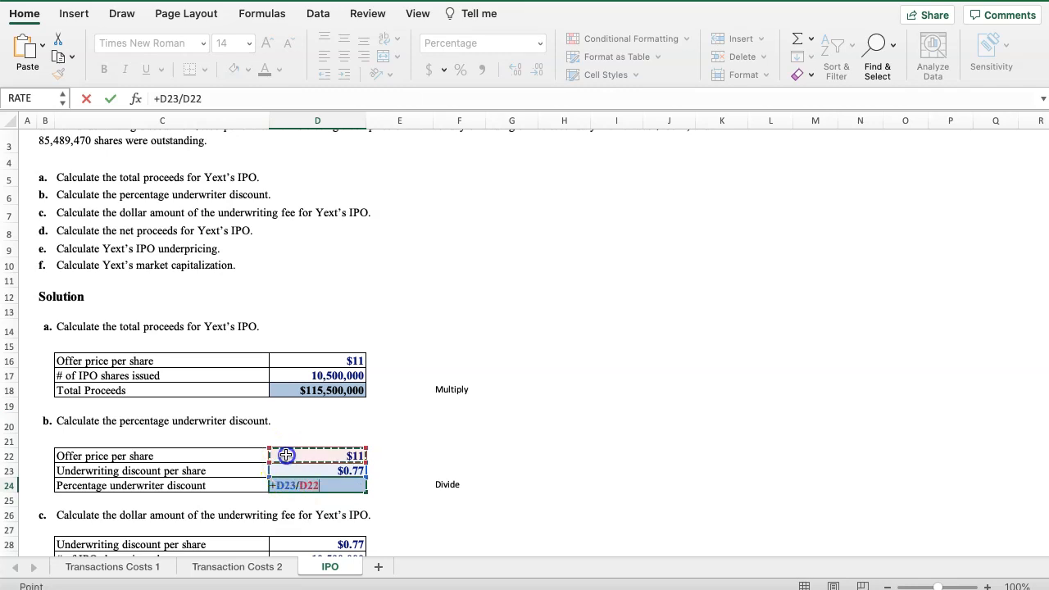
pyautogui.press('Return')
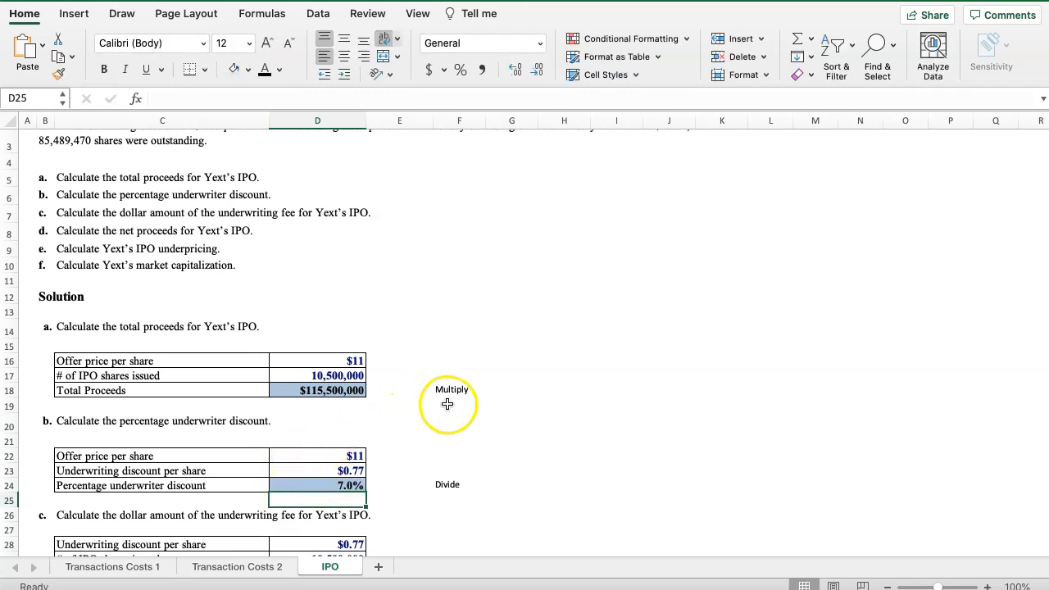
pyautogui.click(327, 486)
pyautogui.click(515, 69)
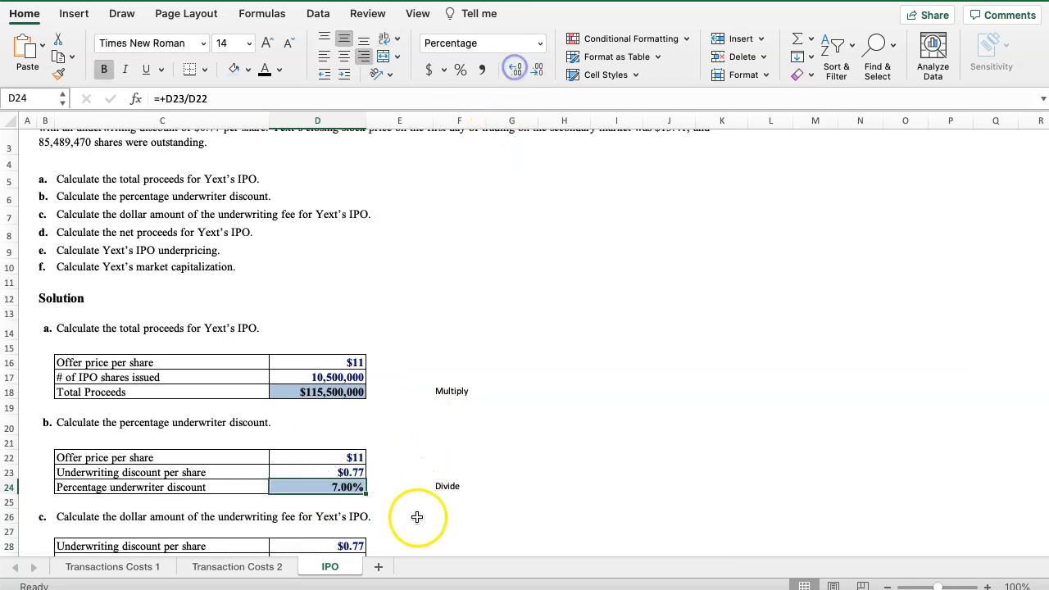
# Calculate the dollar amount of the underwriter discount in D30 as D29*D28
pyautogui.scroll(-5, 402, 492)
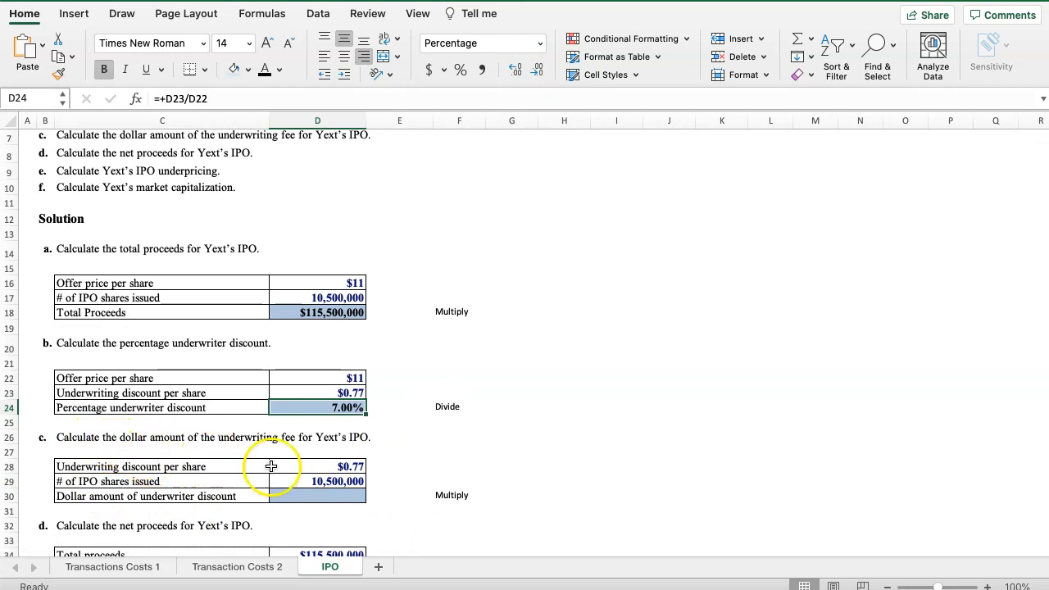
pyautogui.click(301, 494)
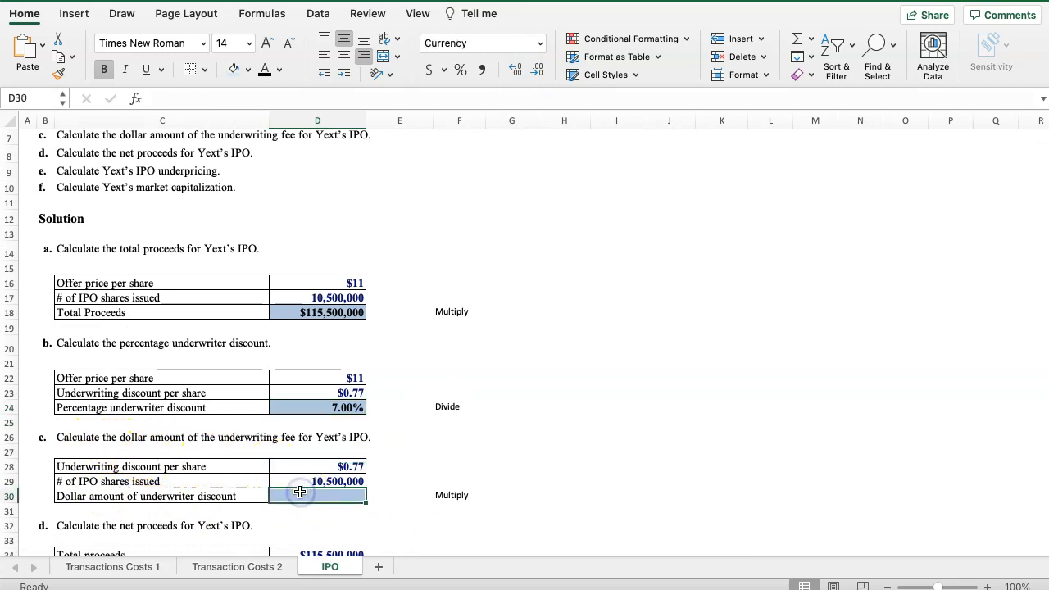
pyautogui.write('+')
pyautogui.click(300, 482)
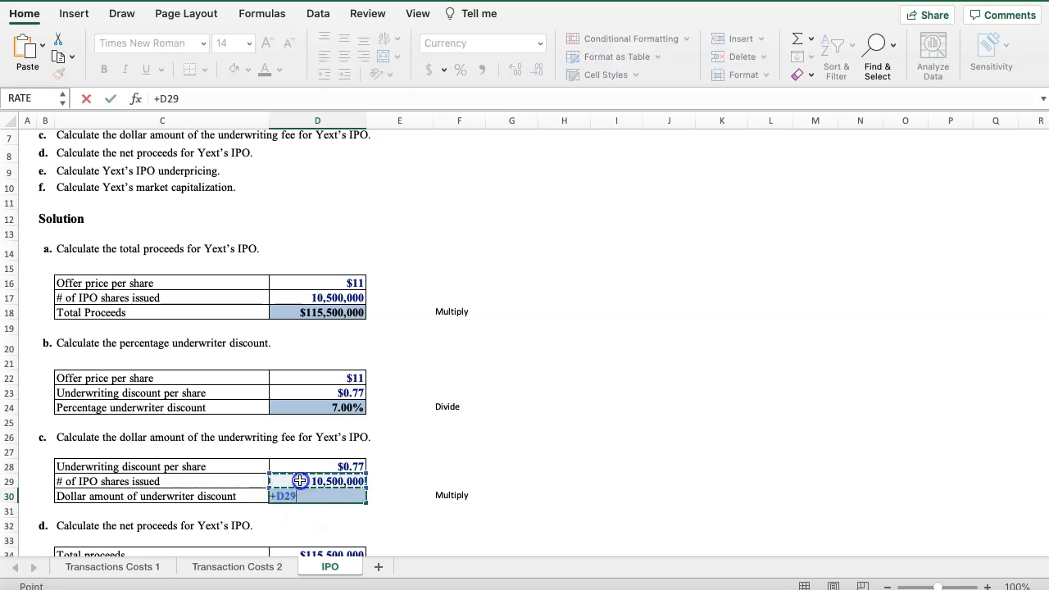
pyautogui.click(299, 467)
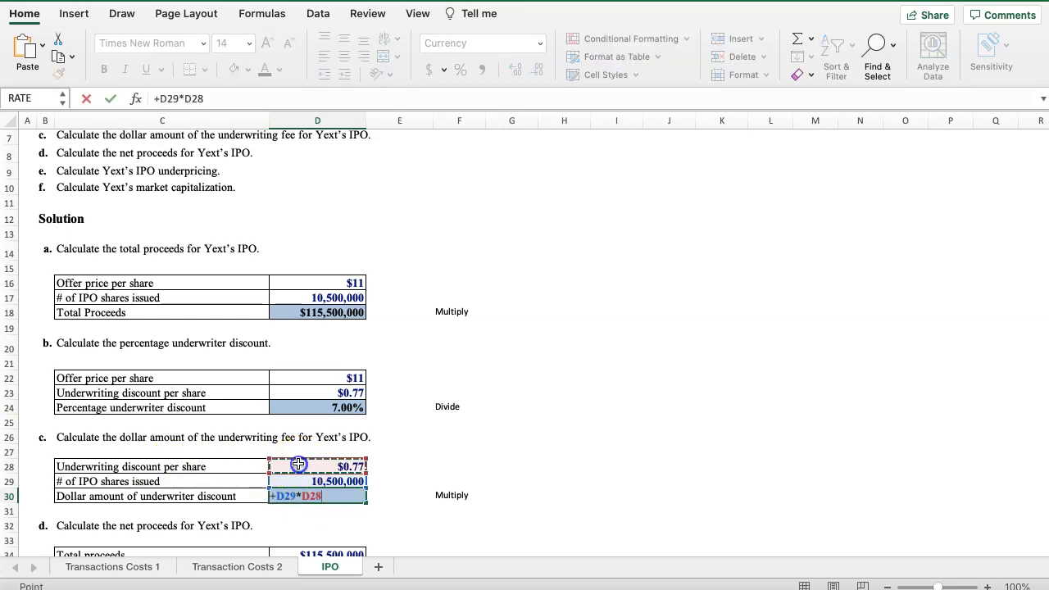
pyautogui.press('Return')
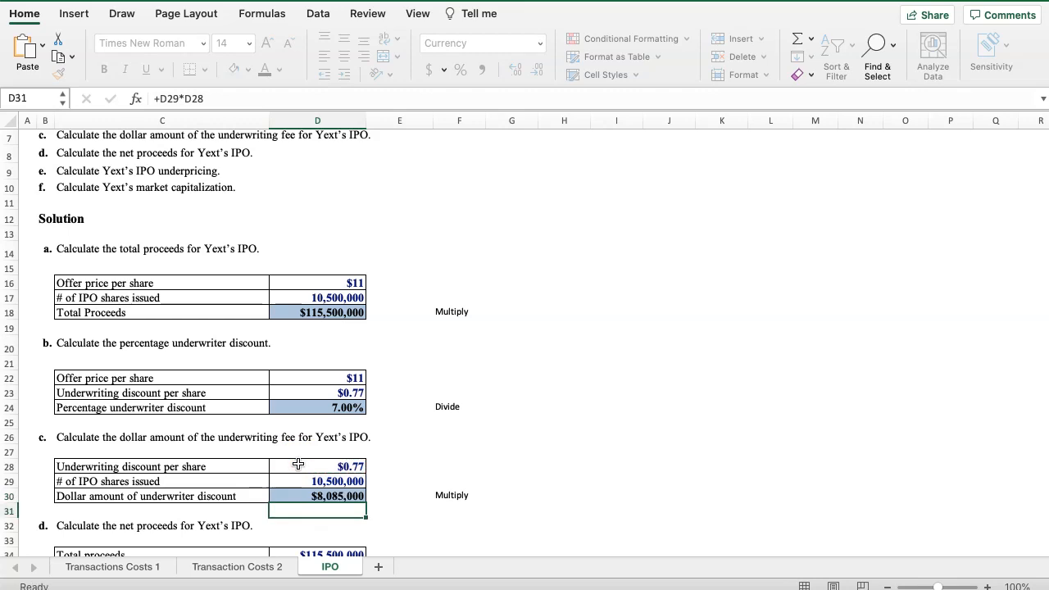
# Calculate the part d net proceeds in D36 by subtracting the underwriter discount from total proceeds, D34-D35
pyautogui.scroll(-3, 405, 479)
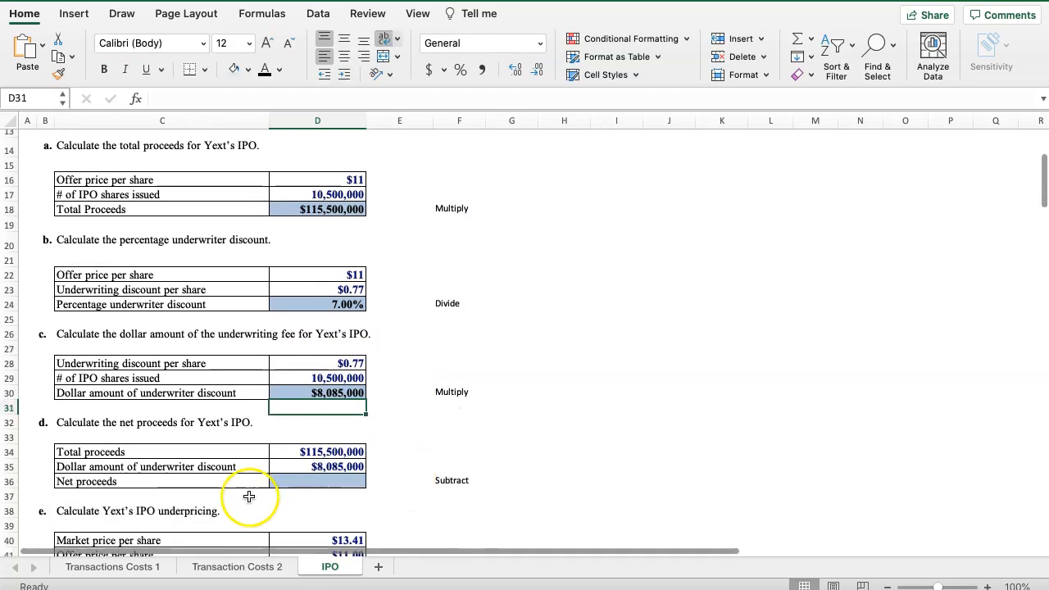
pyautogui.click(291, 481)
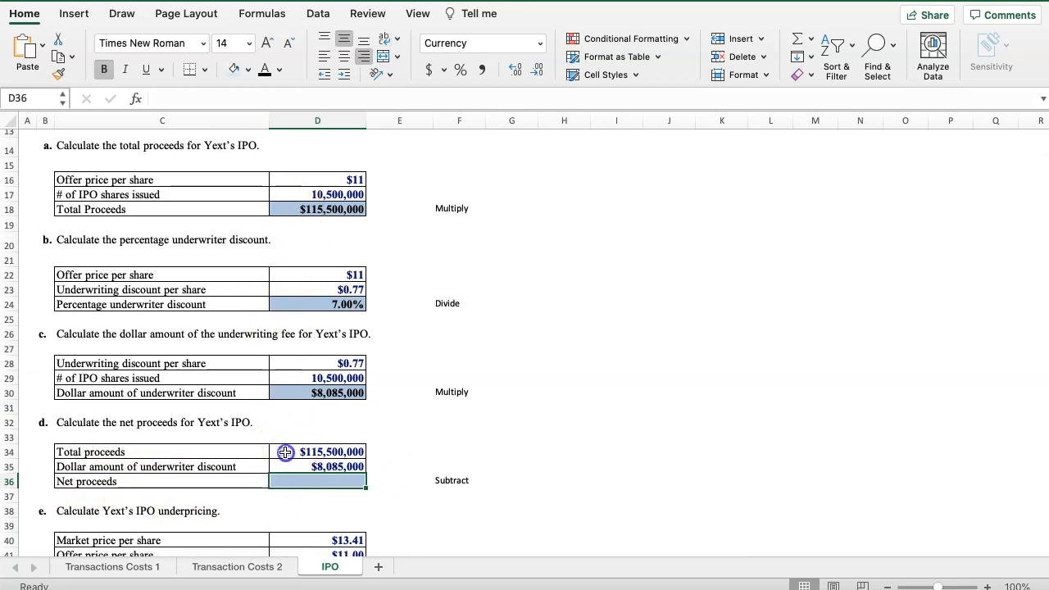
pyautogui.write('+')
pyautogui.click(282, 454)
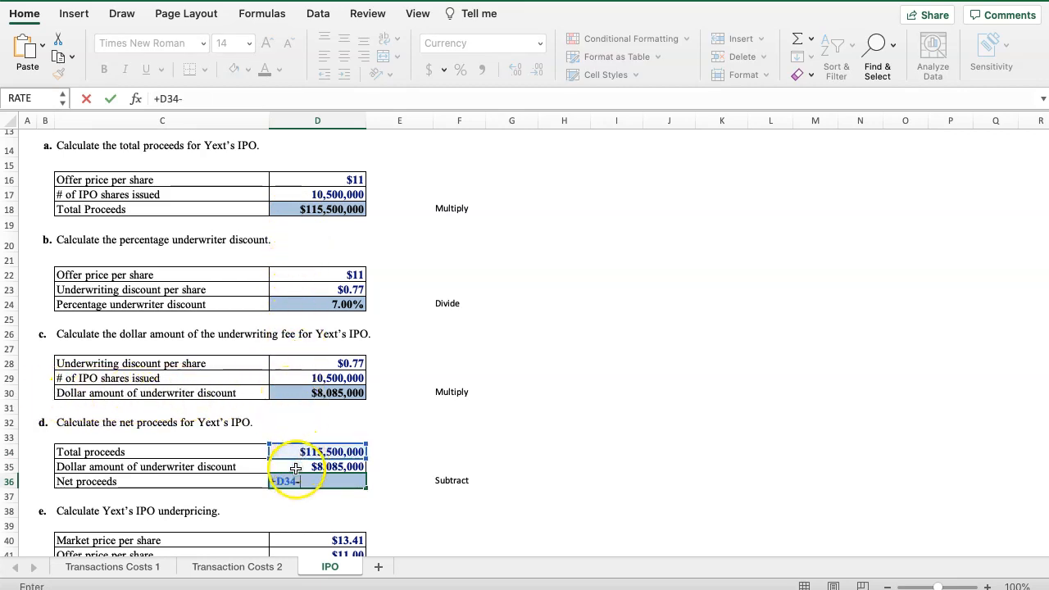
pyautogui.press('Return')
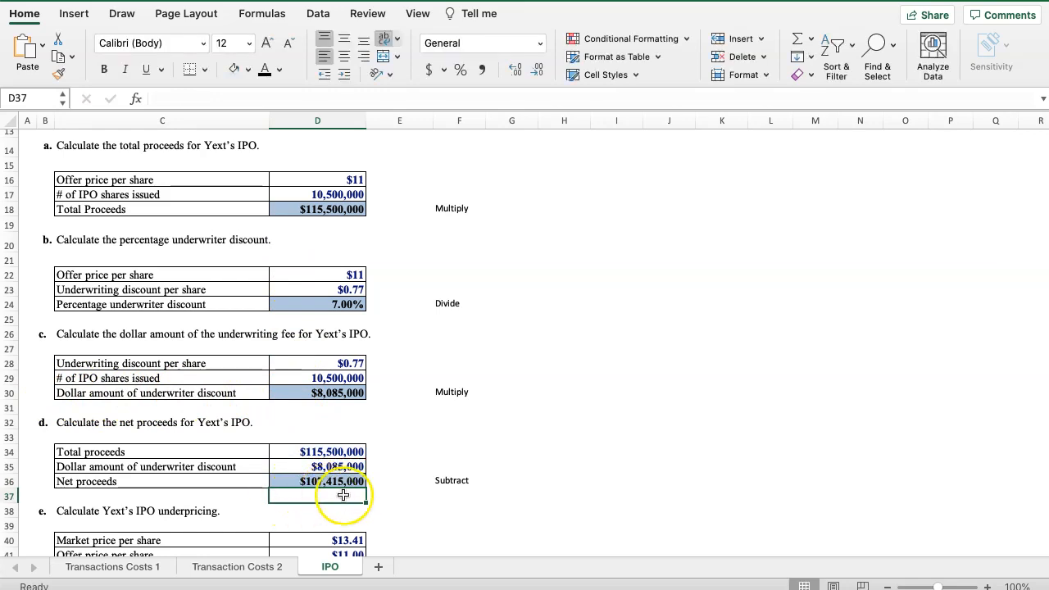
# Calculate the IPO underpricing in D42 as (D40-D41)/D41, market price minus offer price over offer price
pyautogui.scroll(-2, 385, 487)
pyautogui.scroll(-1, 385, 486)
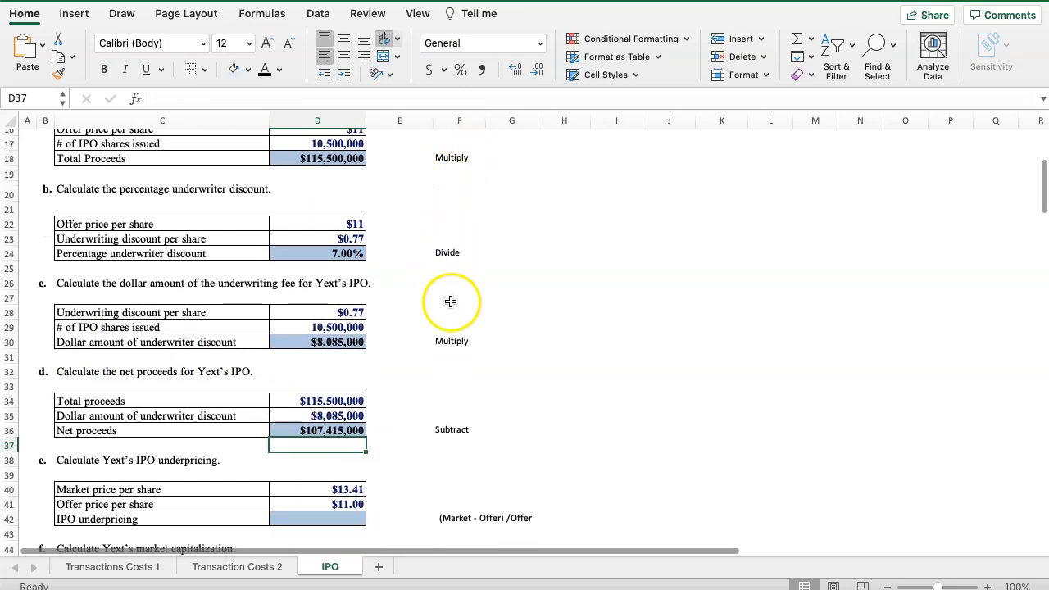
pyautogui.scroll(-2, 407, 431)
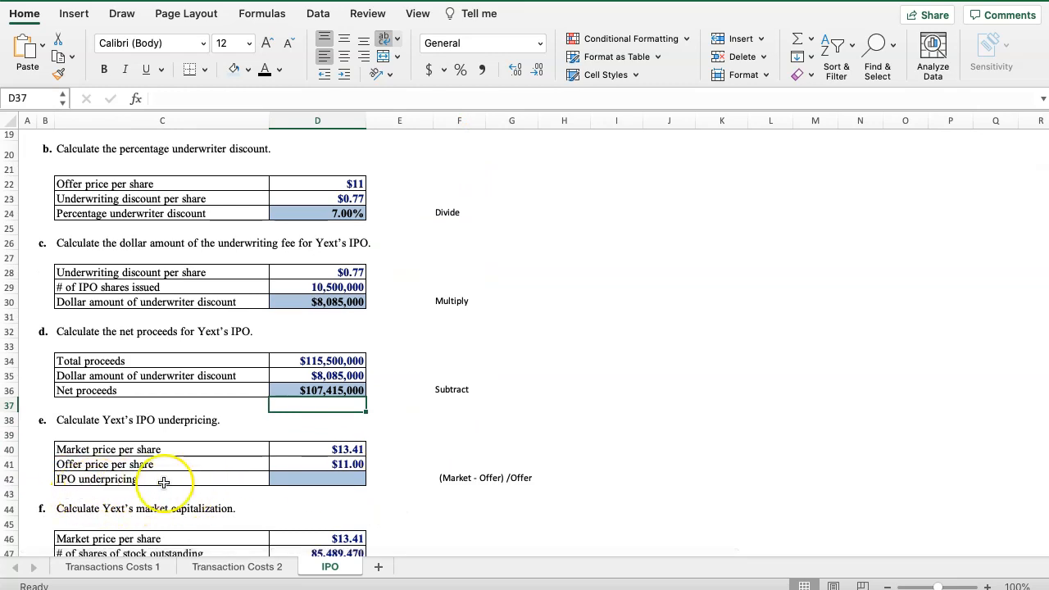
pyautogui.click(309, 479)
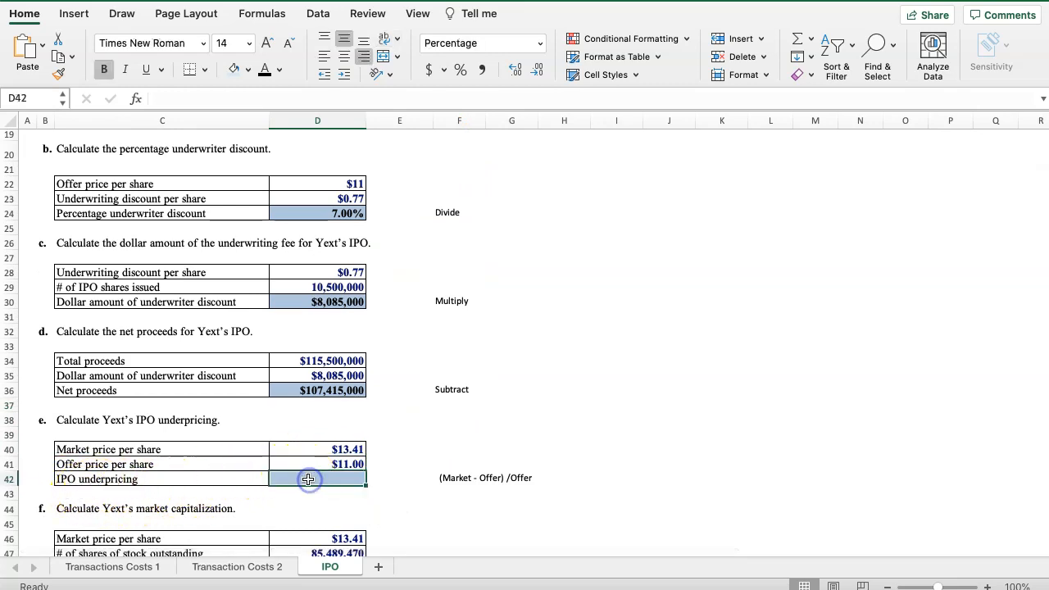
pyautogui.click(95, 479)
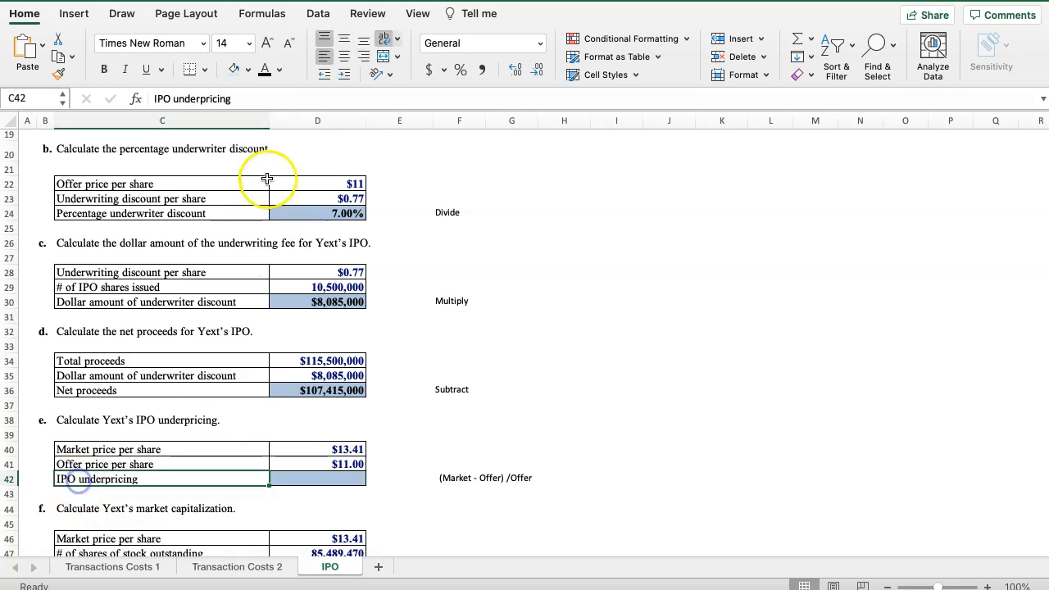
pyautogui.click(327, 478)
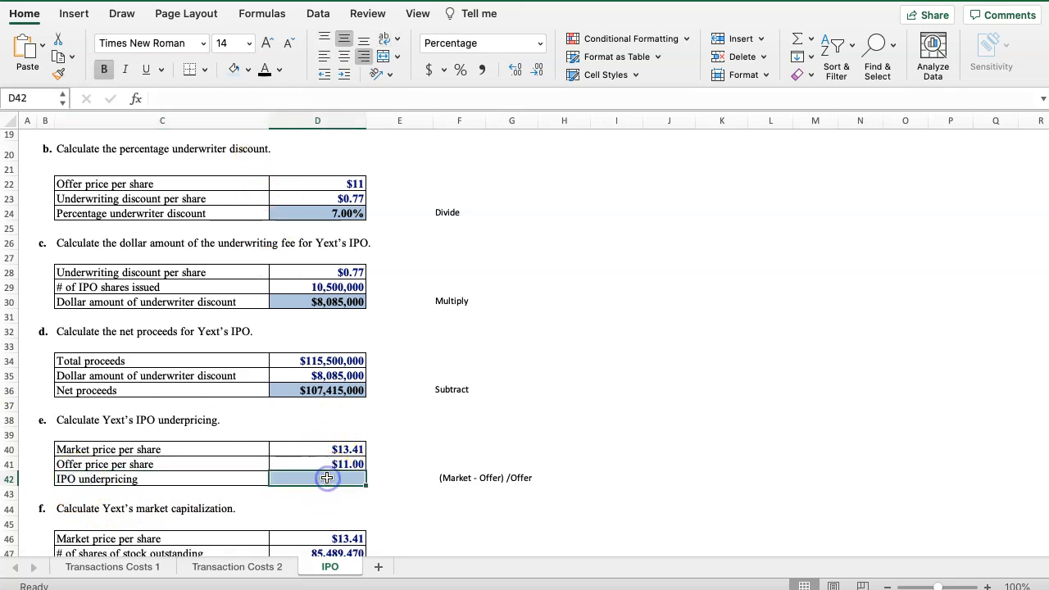
pyautogui.write('+')
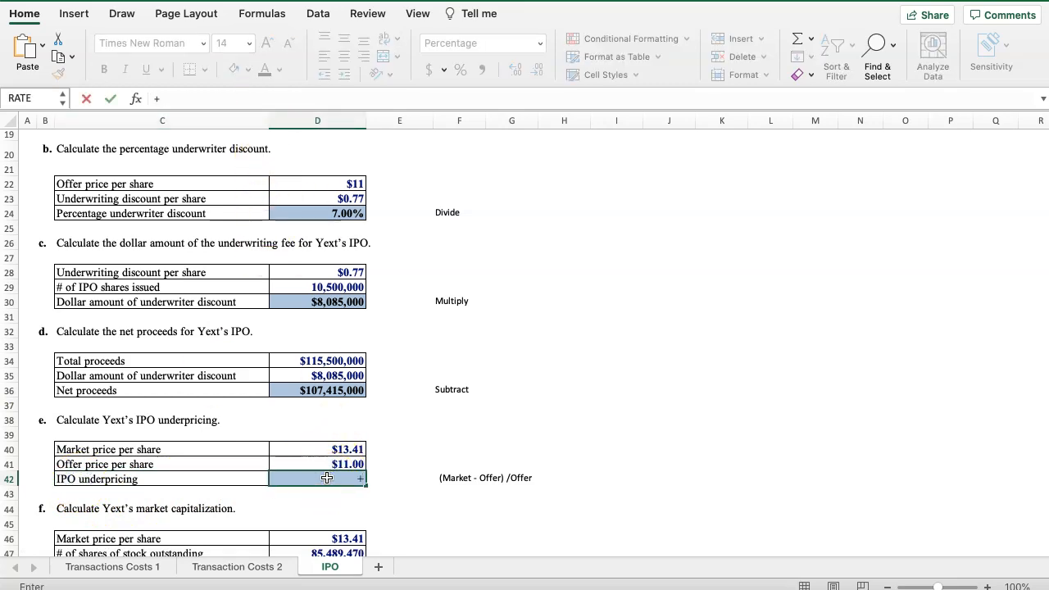
pyautogui.write('(')
pyautogui.click(325, 444)
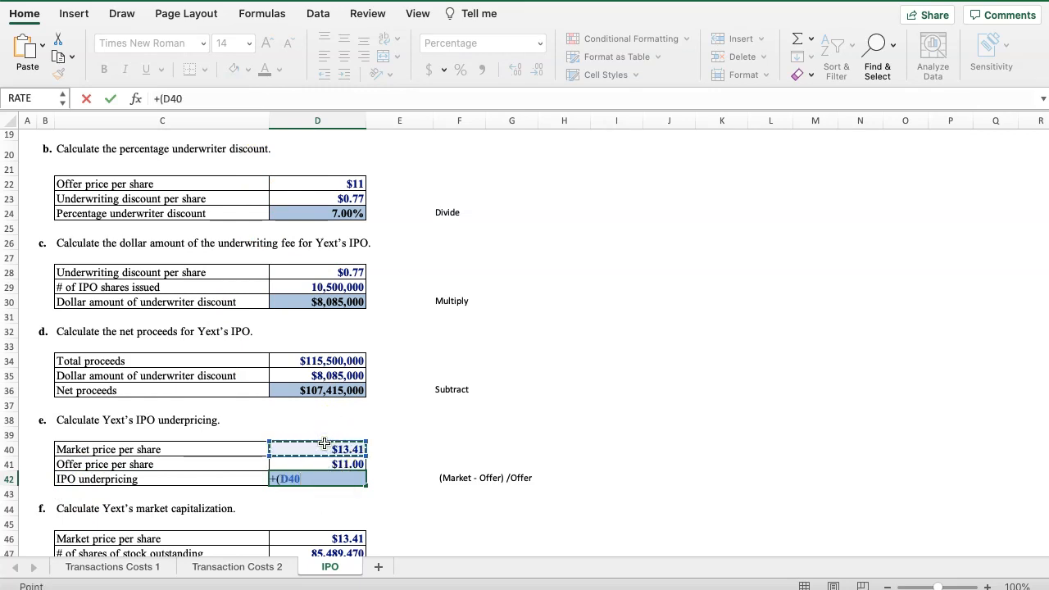
pyautogui.click(320, 466)
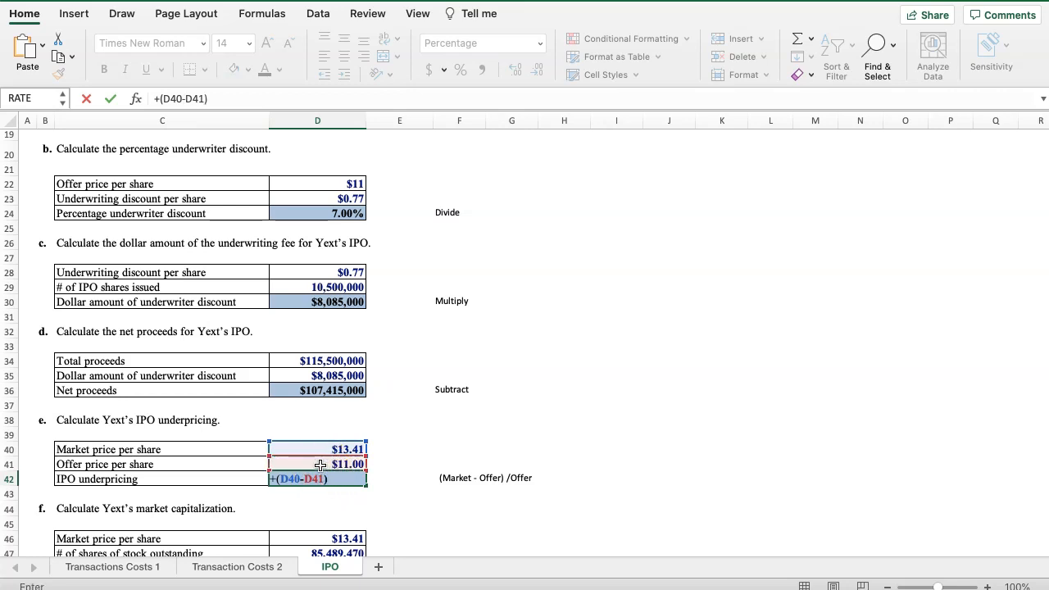
pyautogui.press('Return')
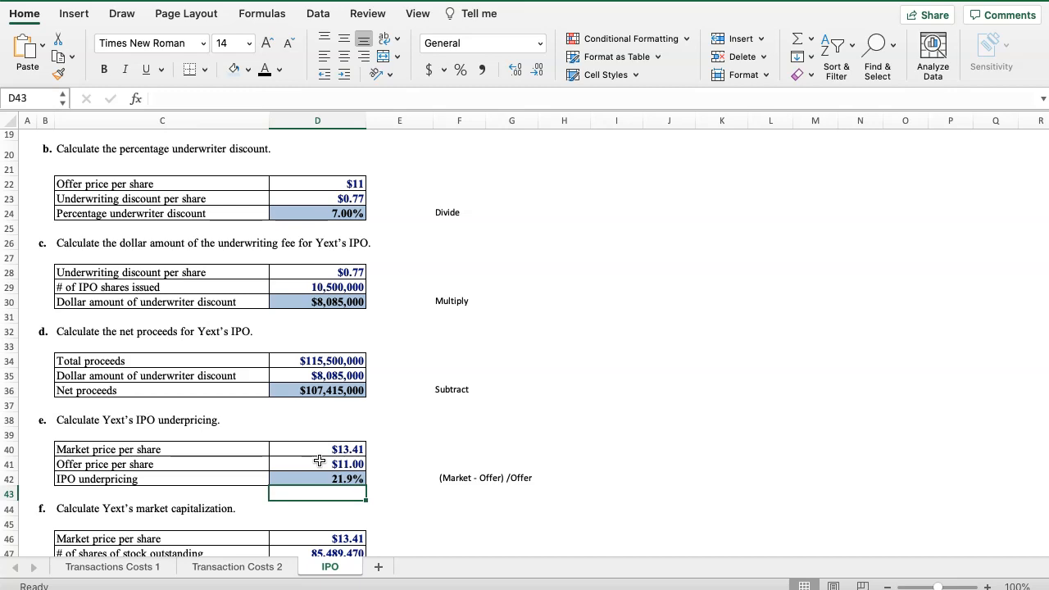
# Calculate Yext's market capitalization in D48 as D47*D46, shares of stock outstanding times market price per share
pyautogui.scroll(-4, 315, 447)
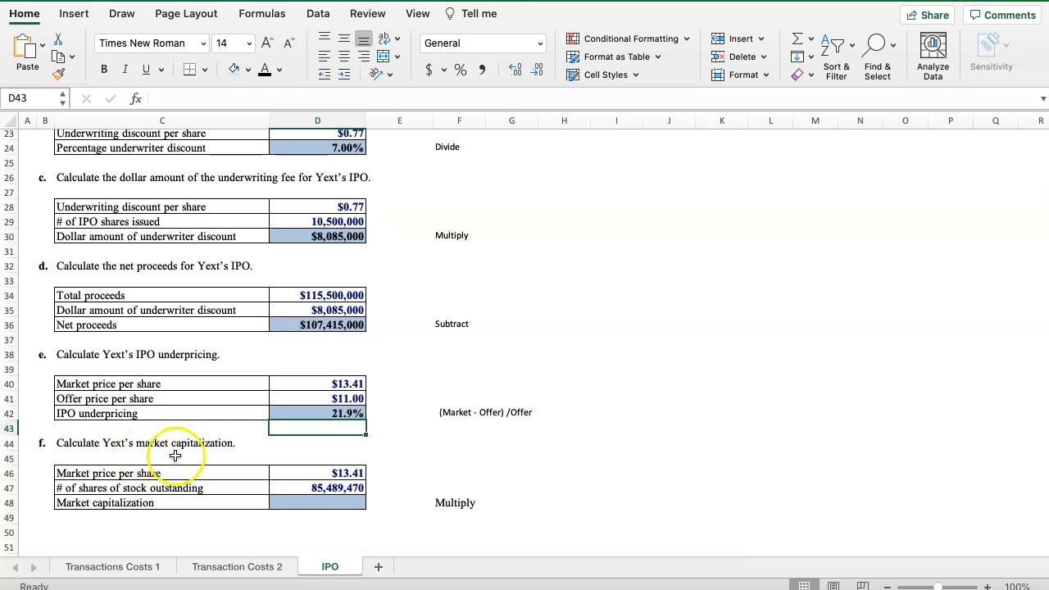
pyautogui.scroll(10, 418, 408)
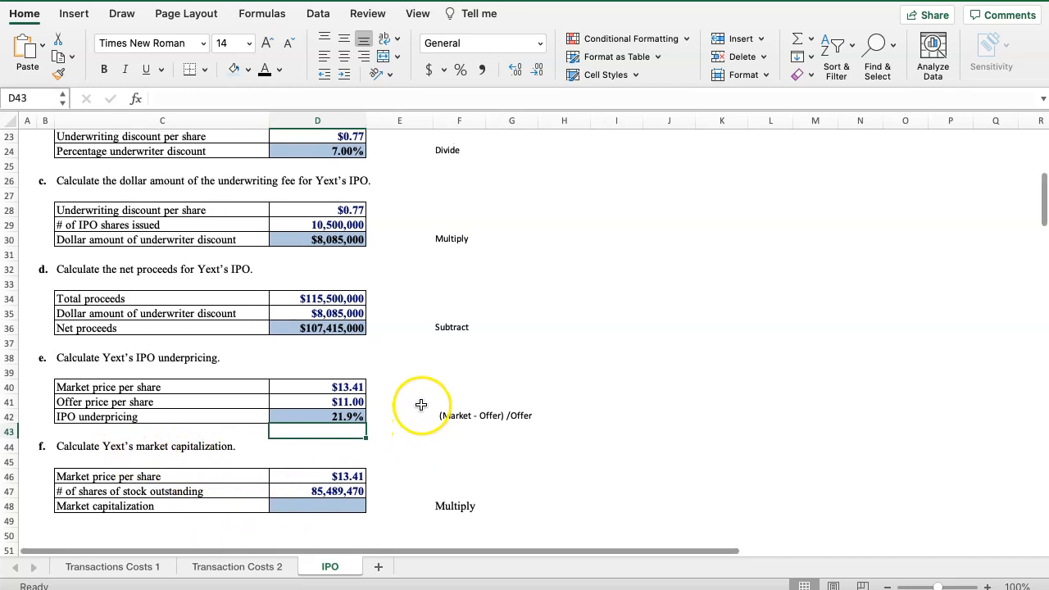
pyautogui.scroll(2, 419, 407)
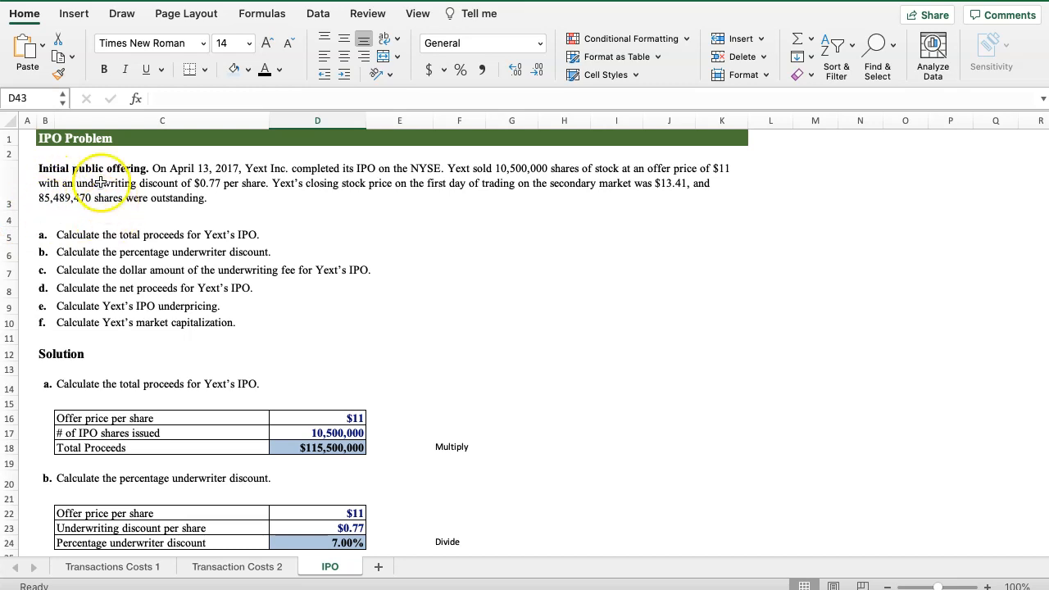
pyautogui.scroll(-10, 544, 286)
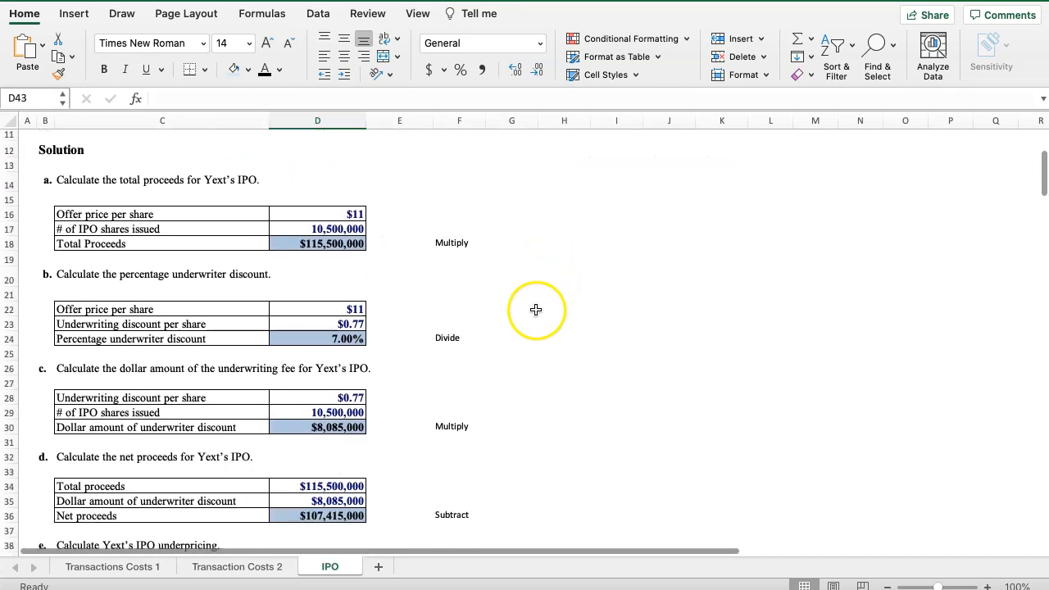
pyautogui.scroll(-10, 327, 475)
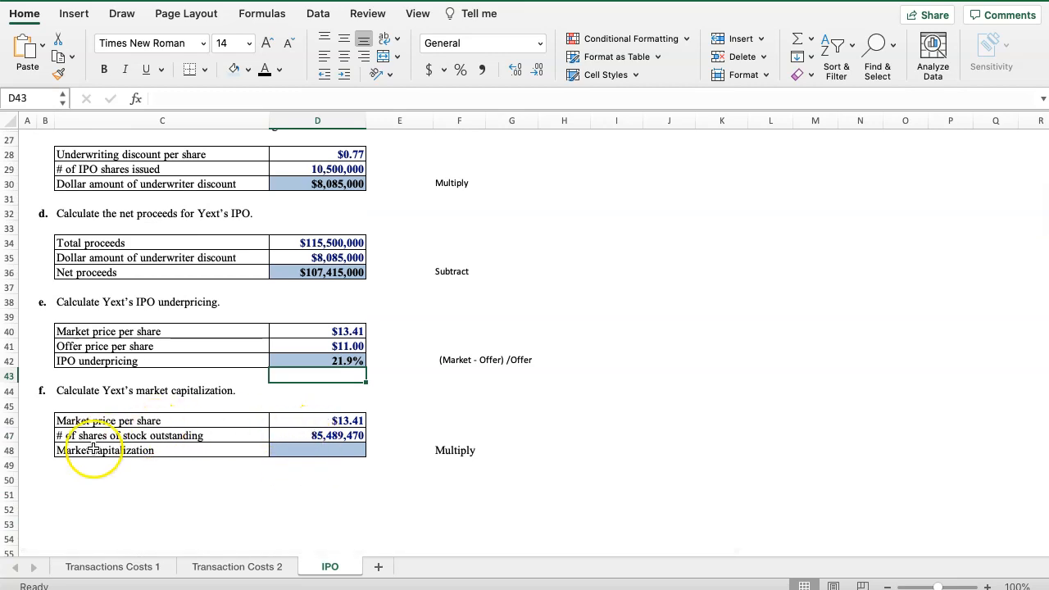
pyautogui.click(292, 448)
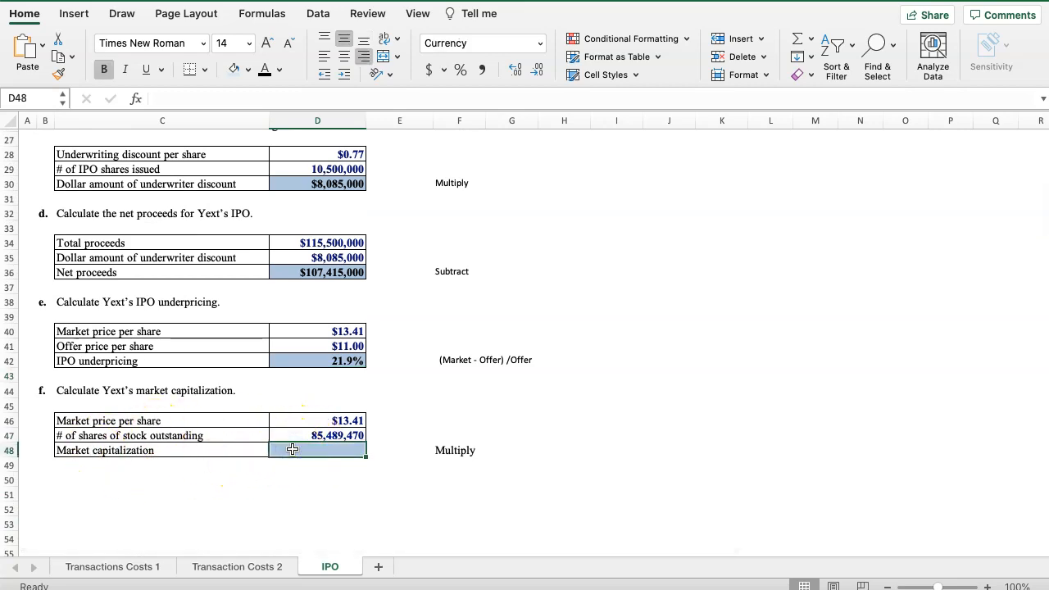
pyautogui.click(295, 439)
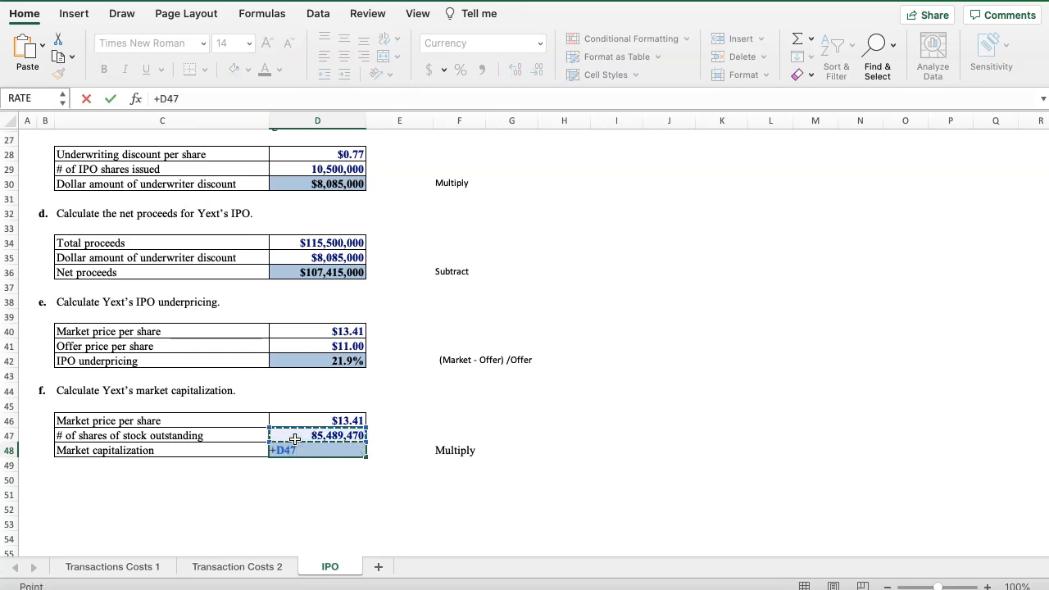
pyautogui.click(297, 420)
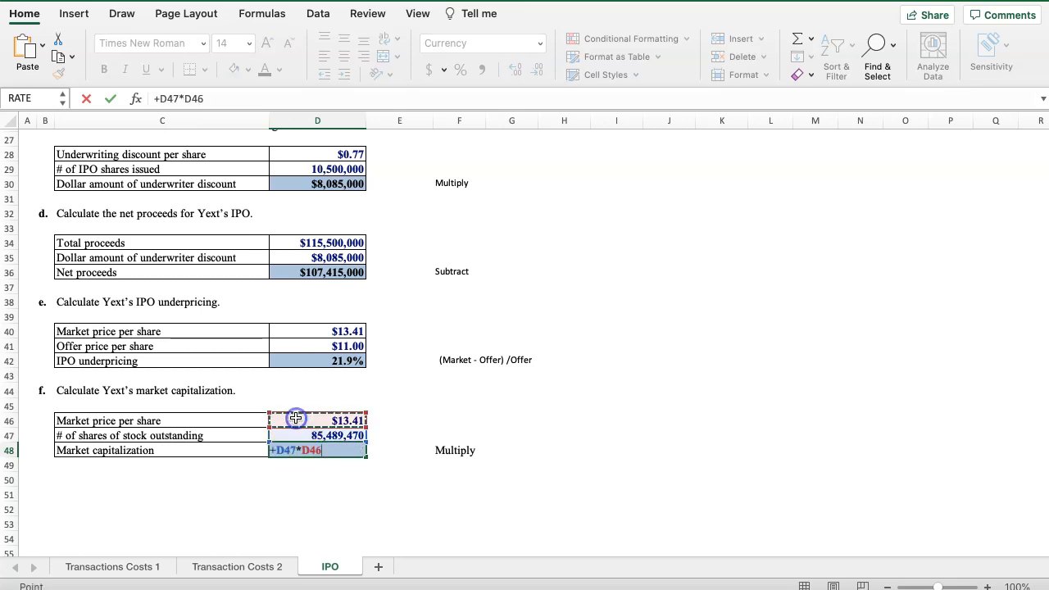
pyautogui.press('Return')
pyautogui.click(289, 466)
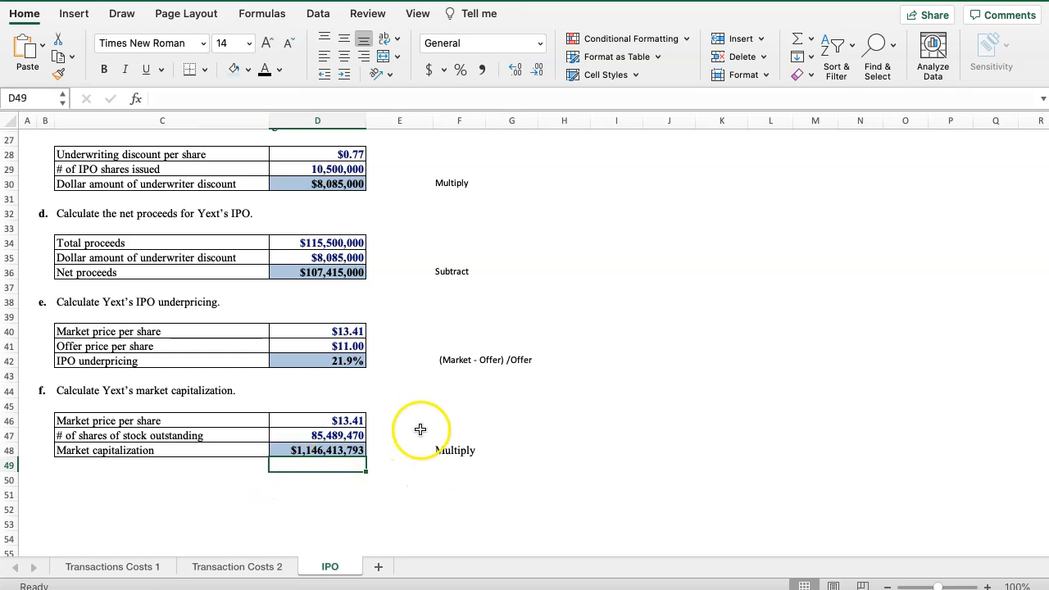
pyautogui.scroll(10, 418, 427)
pyautogui.scroll(3, 436, 428)
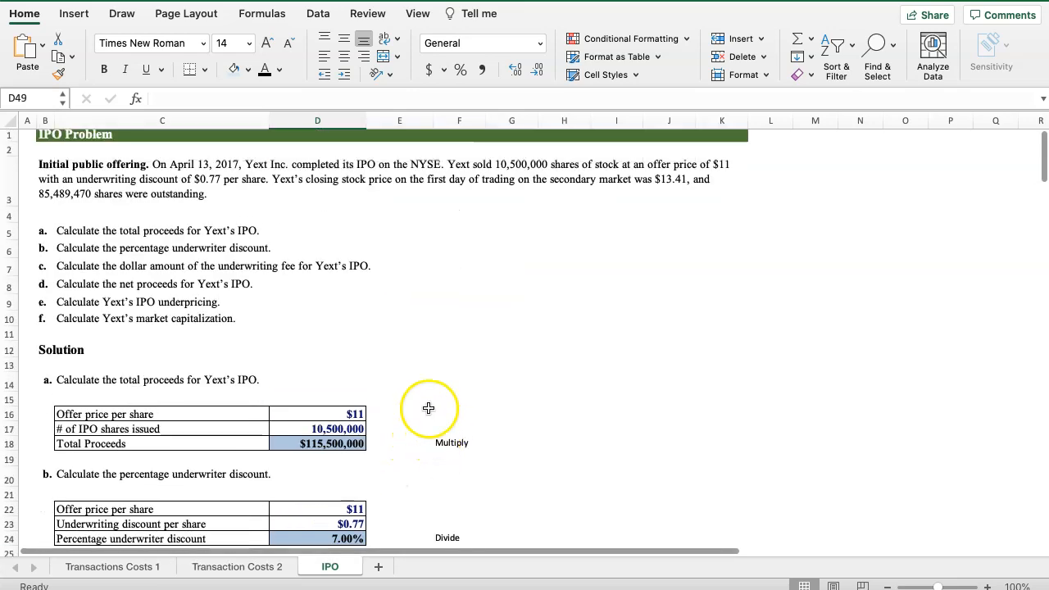